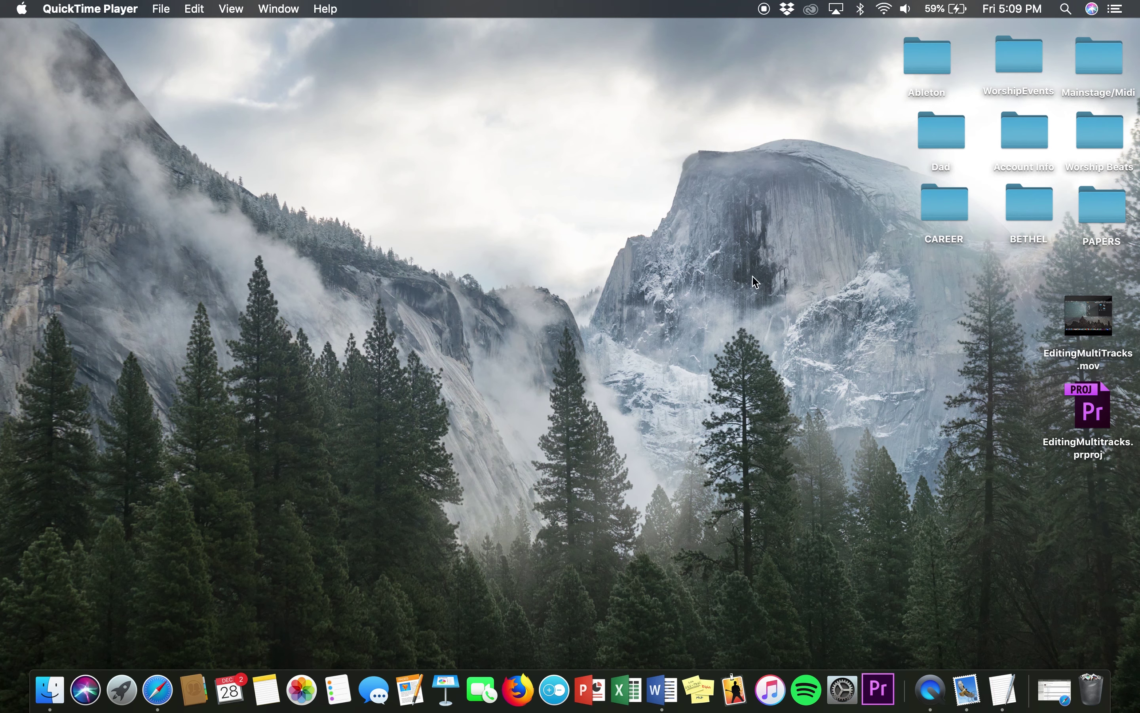
# - Open the AbletonTemplateACC.als set from the AbletonTemplateACC Project in the desktop's Ableton folder and turn on the metronome
pyautogui.doubleClick(920, 69)
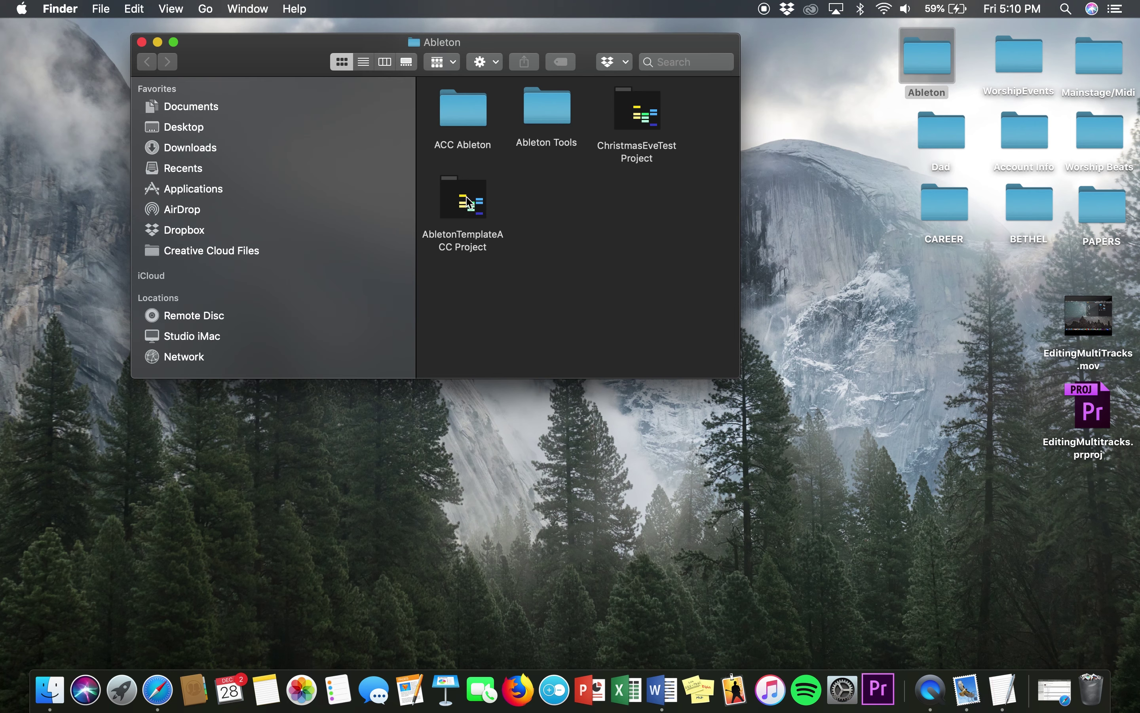
pyautogui.doubleClick(473, 208)
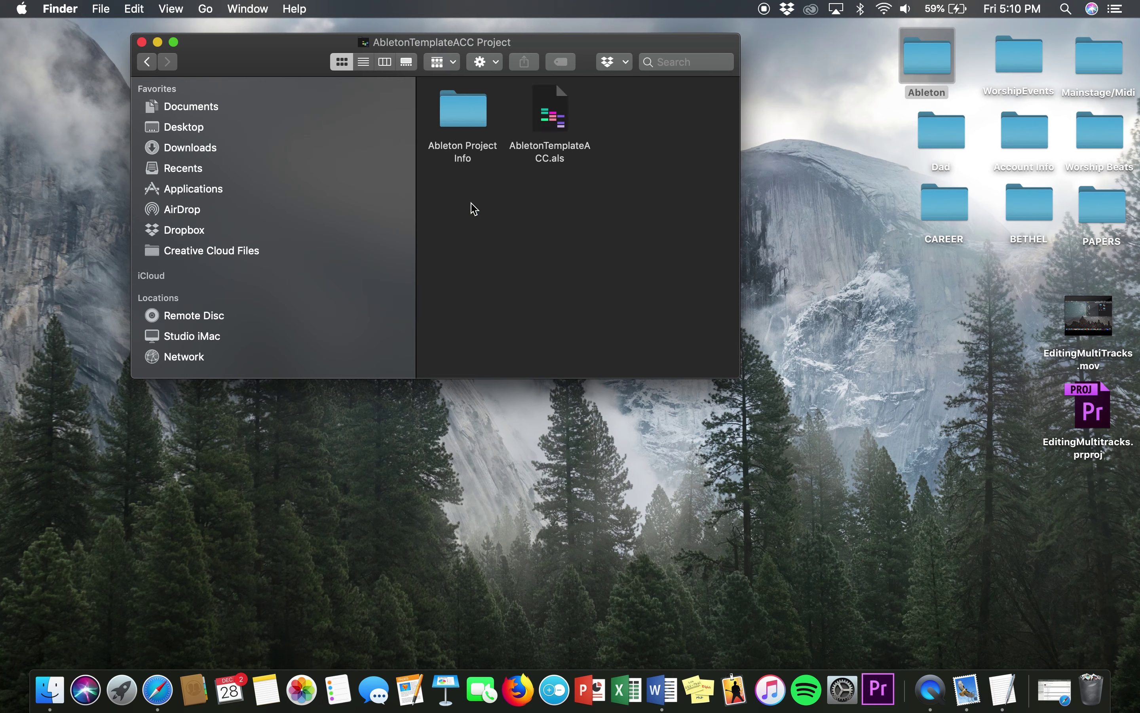
pyautogui.doubleClick(527, 118)
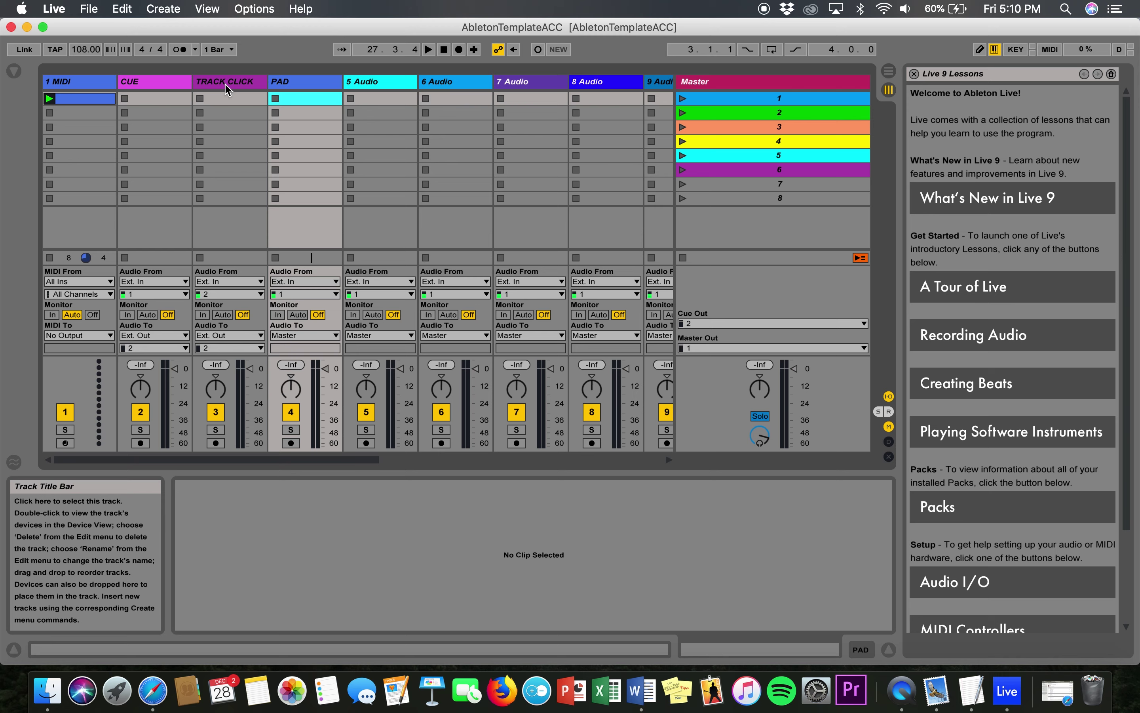
pyautogui.click(182, 52)
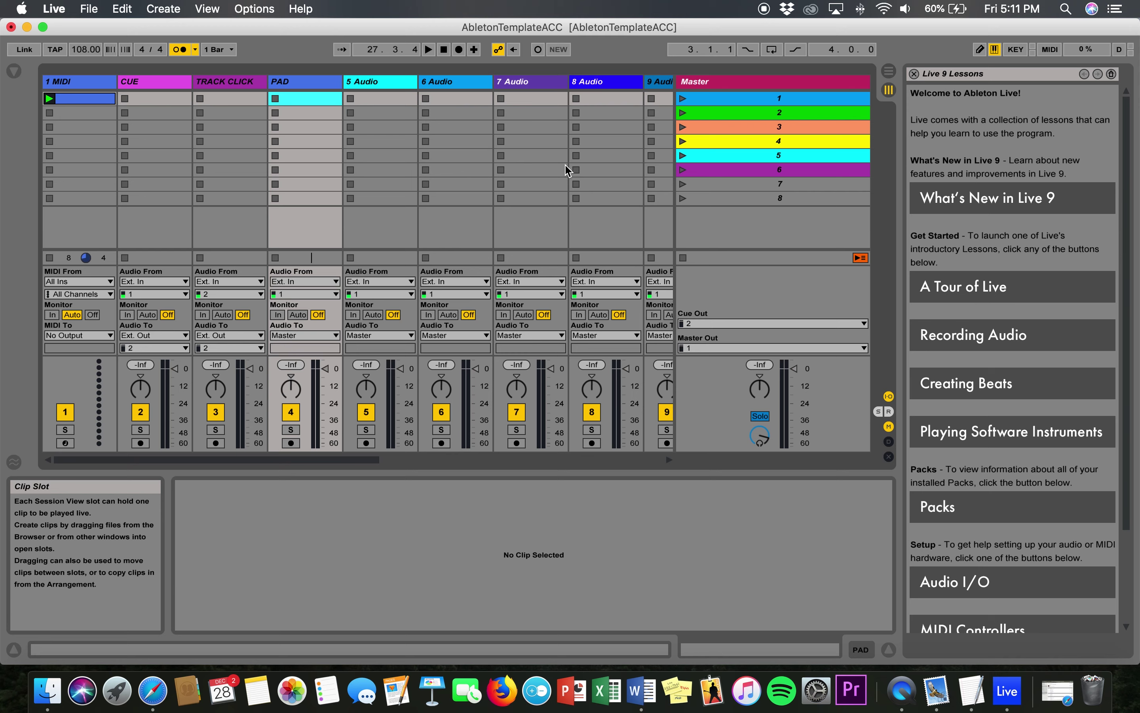
# - Route the CUE track to Ext. Out channel 2 and TRACK CLICK to Ext. Out, with the Master's Cue Out on 2
pyautogui.click(145, 335)
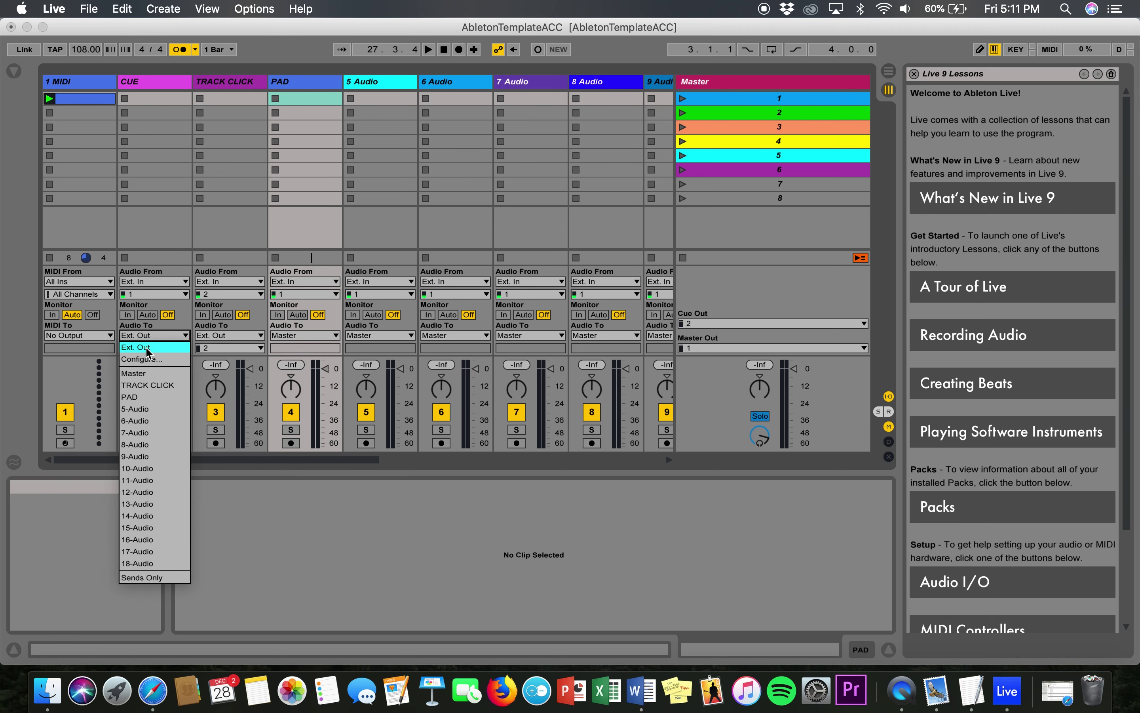
pyautogui.click(143, 351)
pyautogui.click(144, 349)
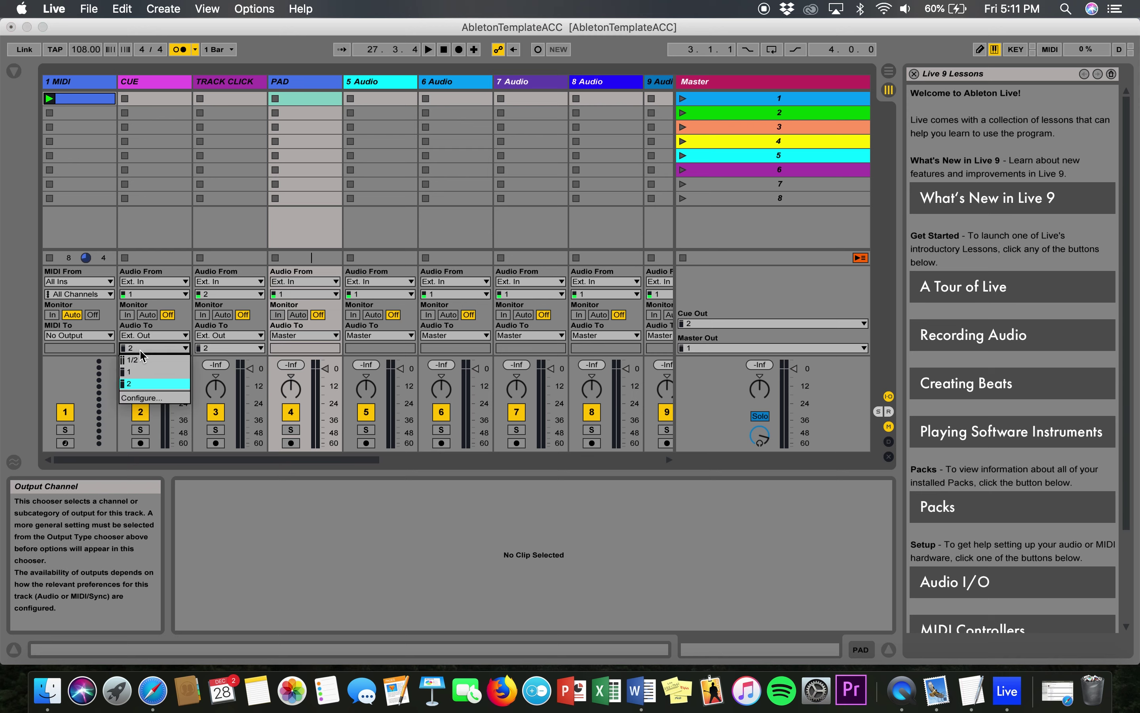
pyautogui.click(143, 383)
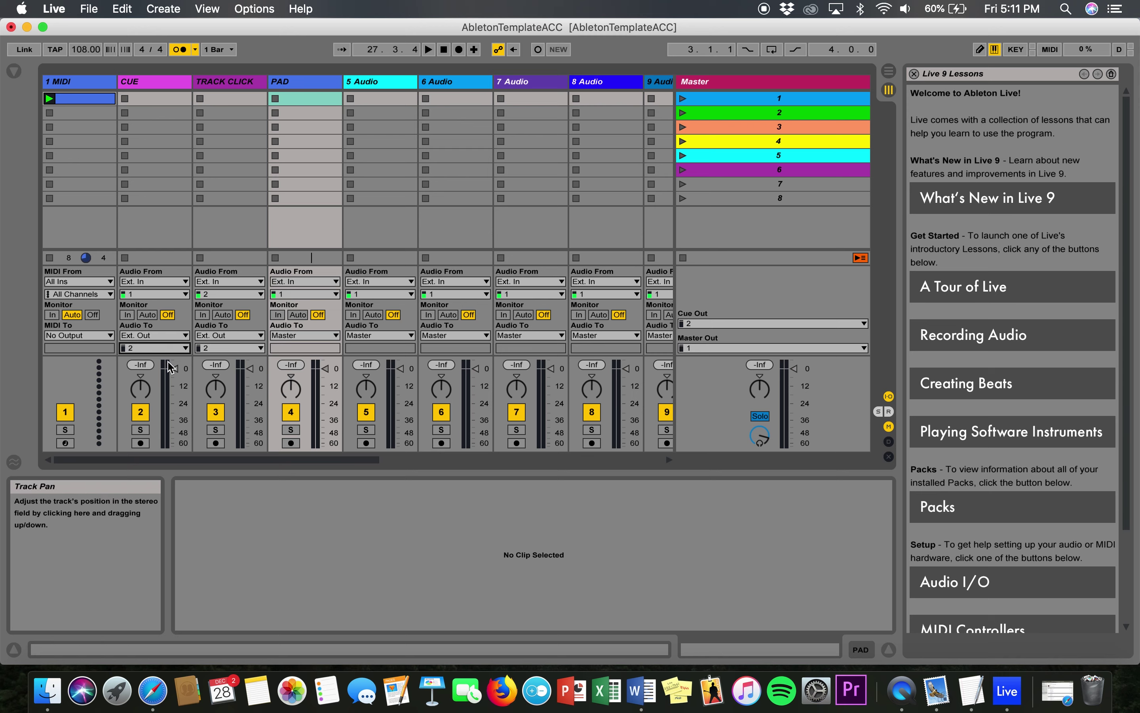
pyautogui.click(221, 335)
pyautogui.click(221, 346)
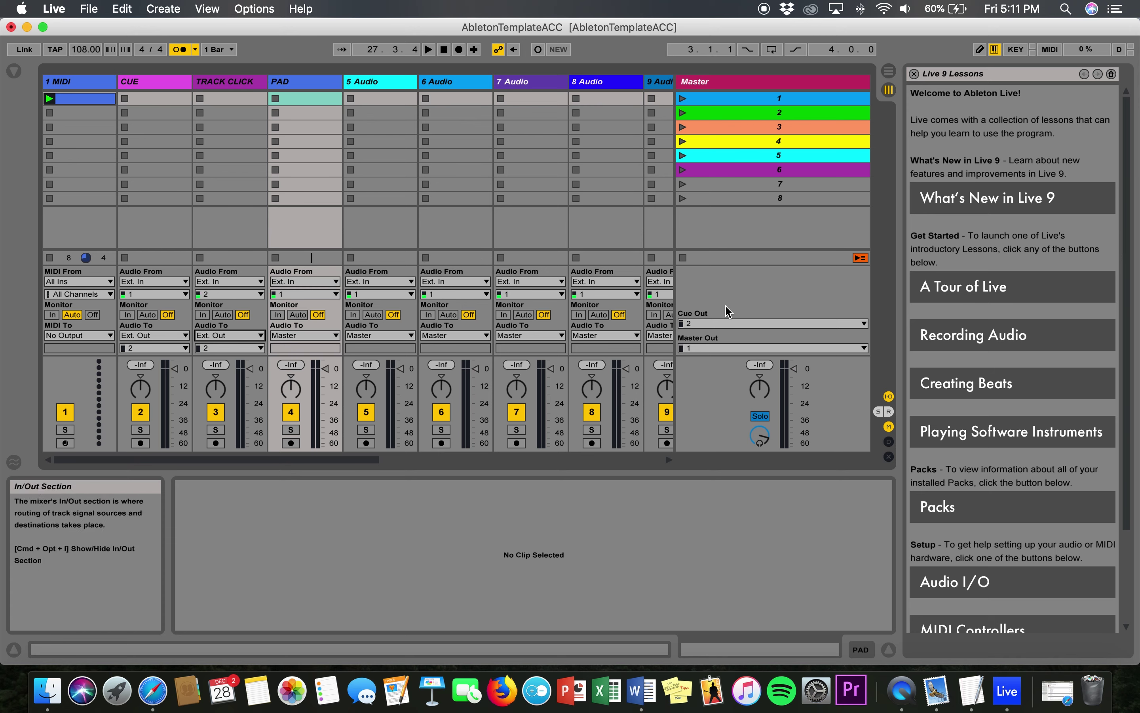
pyautogui.click(708, 325)
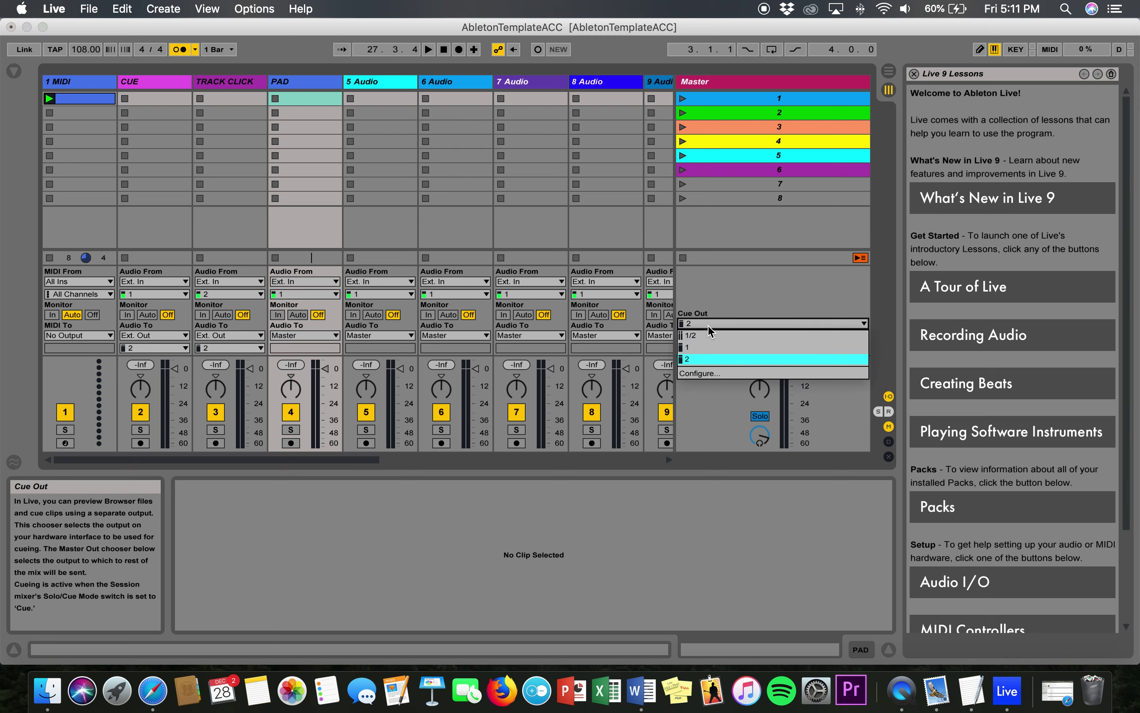
pyautogui.click(705, 358)
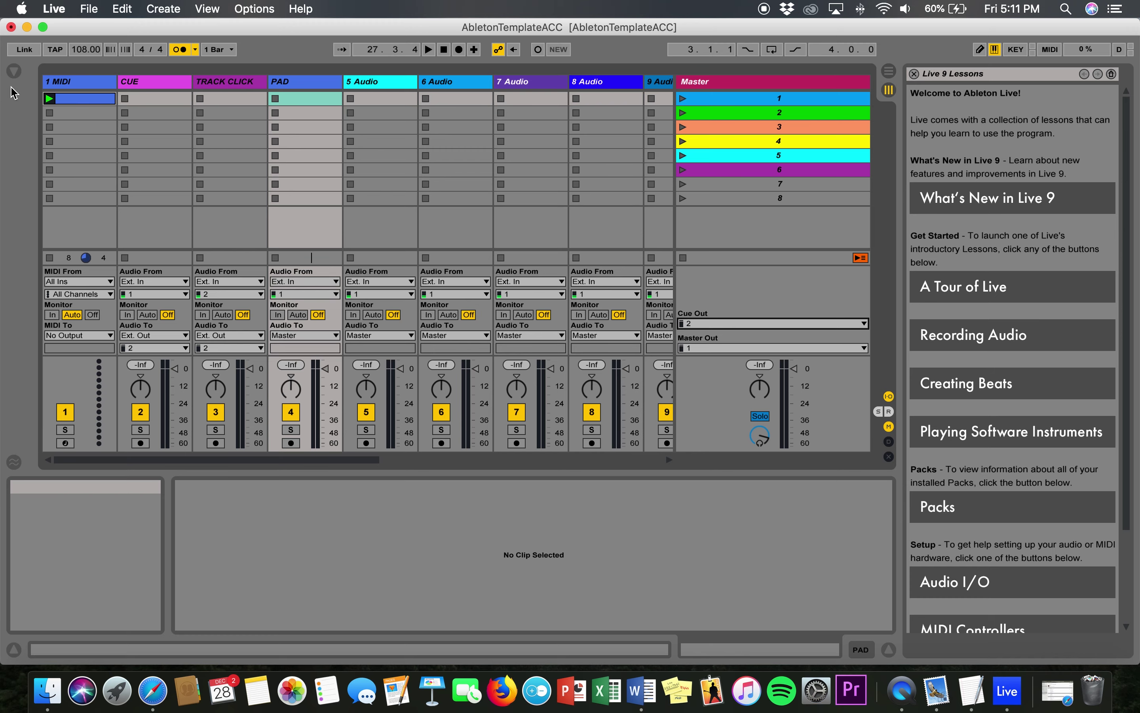
# - Show the file browser, then switch to Safari and view the service plan's song list beside the Master scenes
pyautogui.click(15, 72)
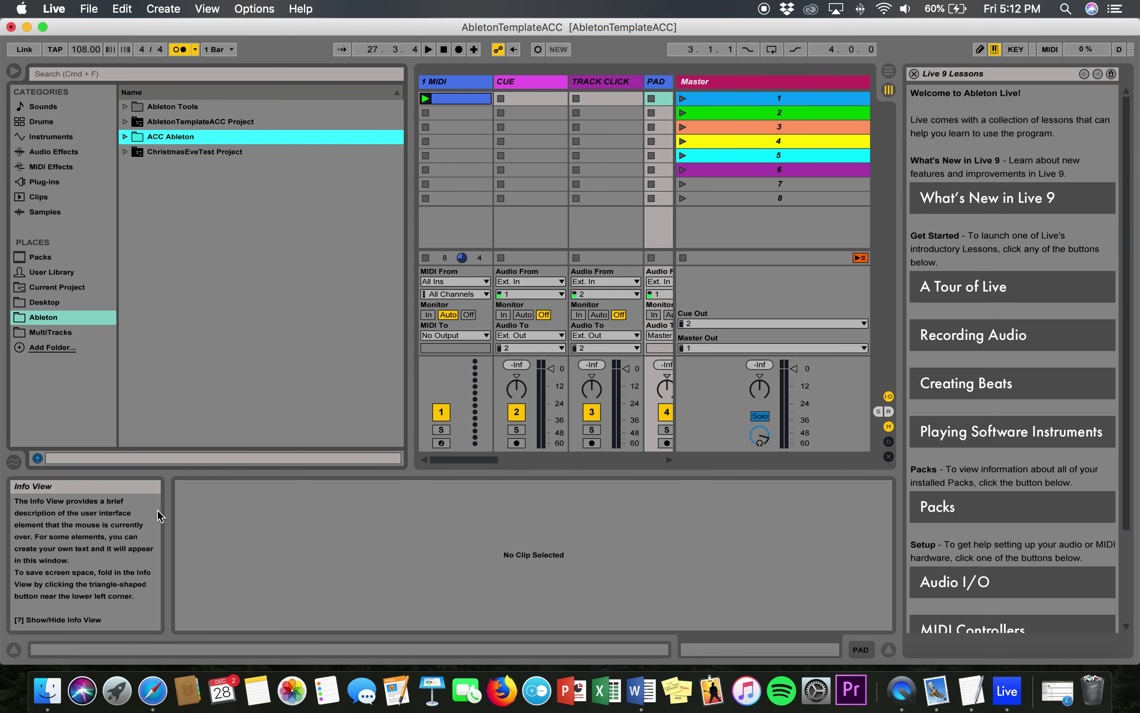
pyautogui.rightClick(153, 701)
pyautogui.click(152, 700)
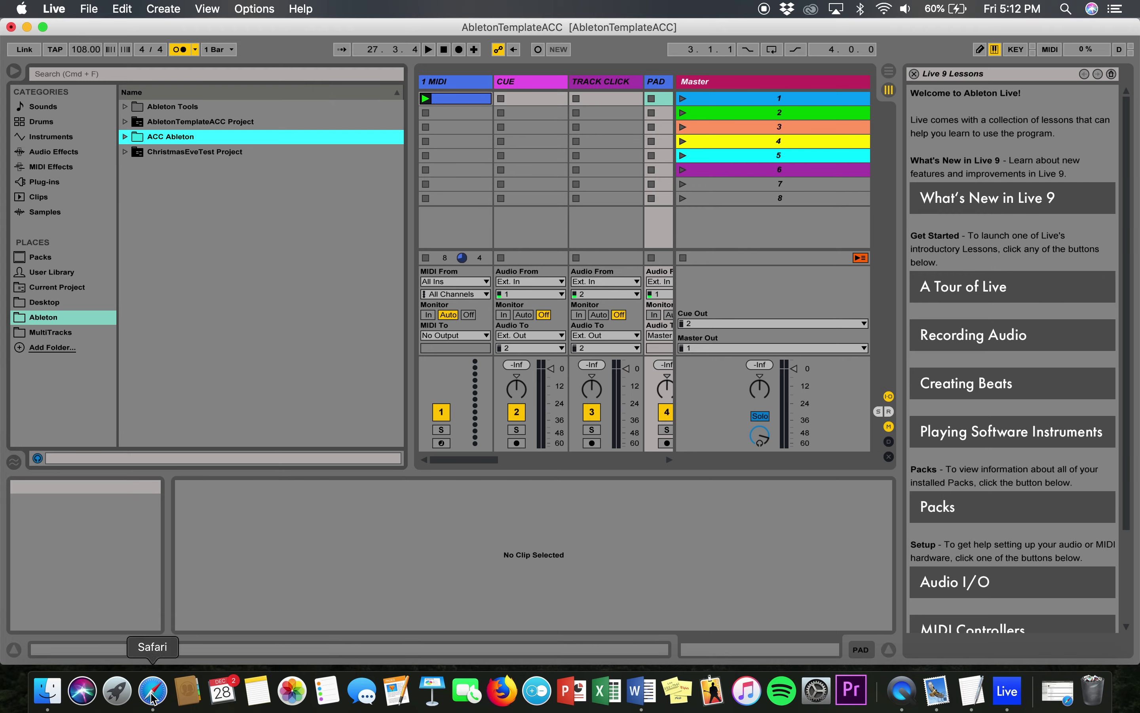
pyautogui.click(153, 701)
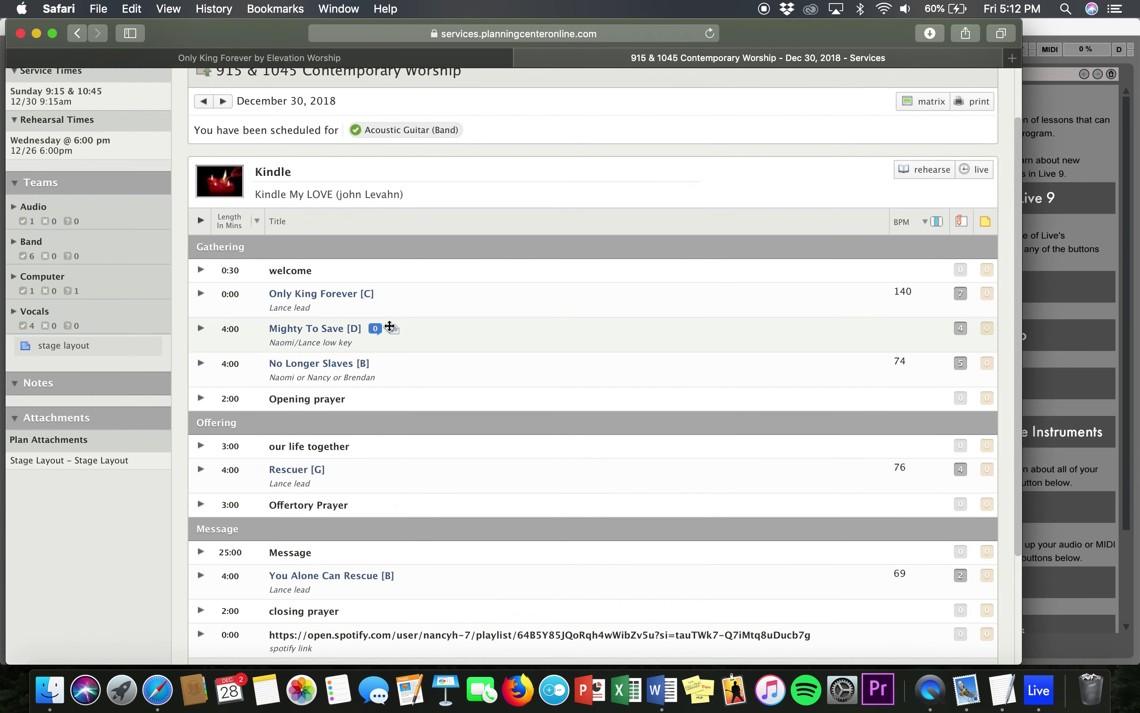
pyautogui.moveTo(221, 34); pyautogui.dragTo(3, 24)
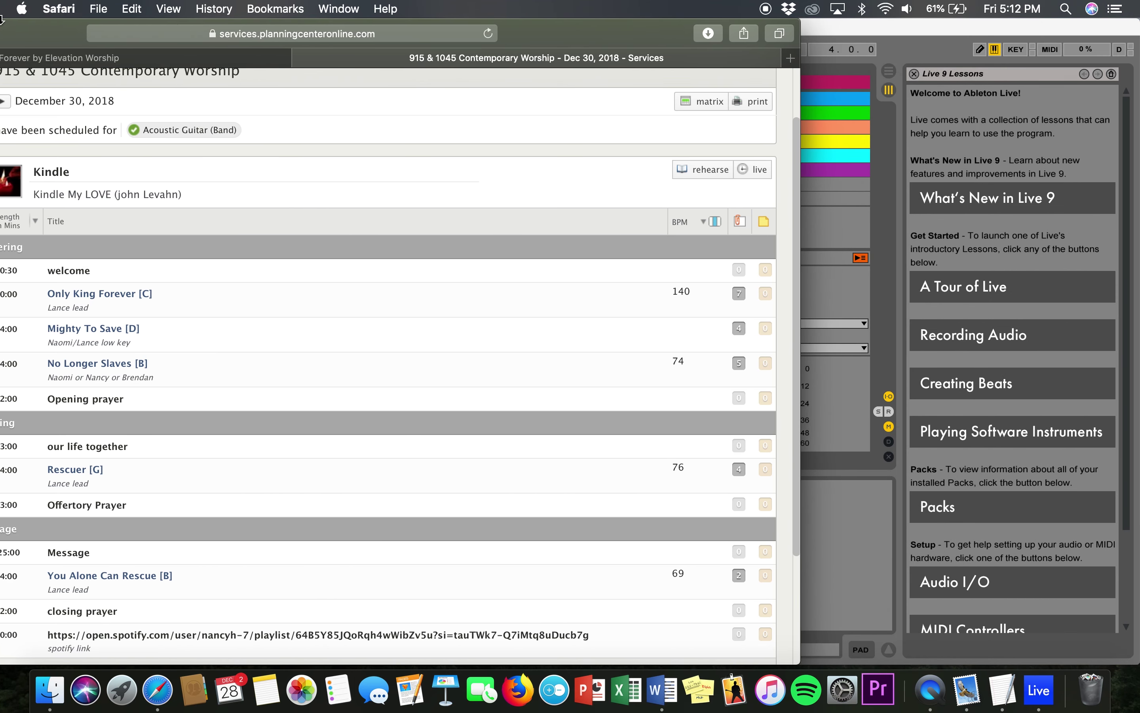
pyautogui.moveTo(534, 39); pyautogui.dragTo(499, 37)
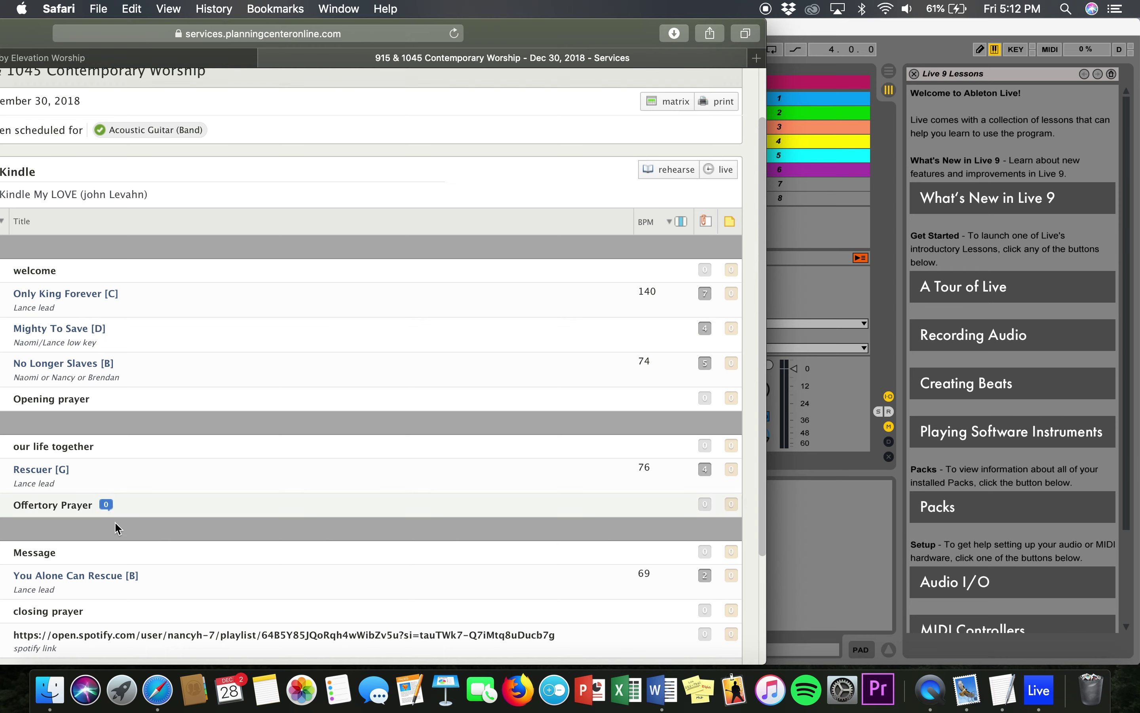
pyautogui.scroll(-3, 654, 358)
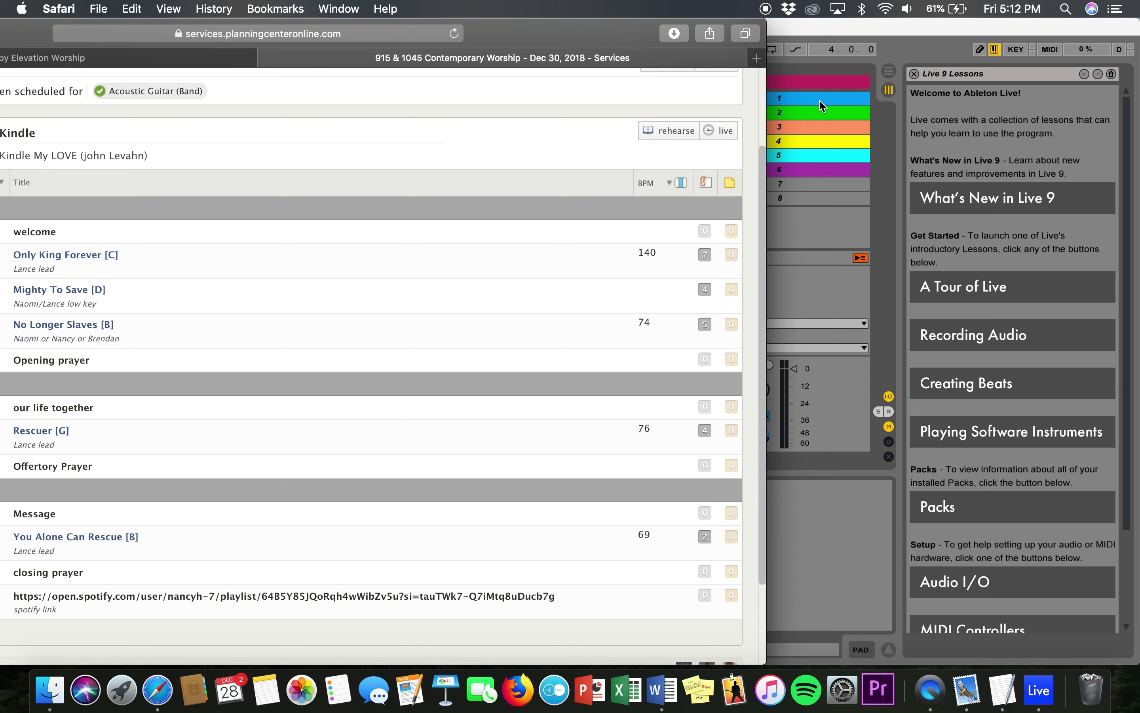
# - Switch back to Ableton Live and rename scene 1 as "Only King Forever; 138 BPM; 4/4"
pyautogui.click(920, 40)
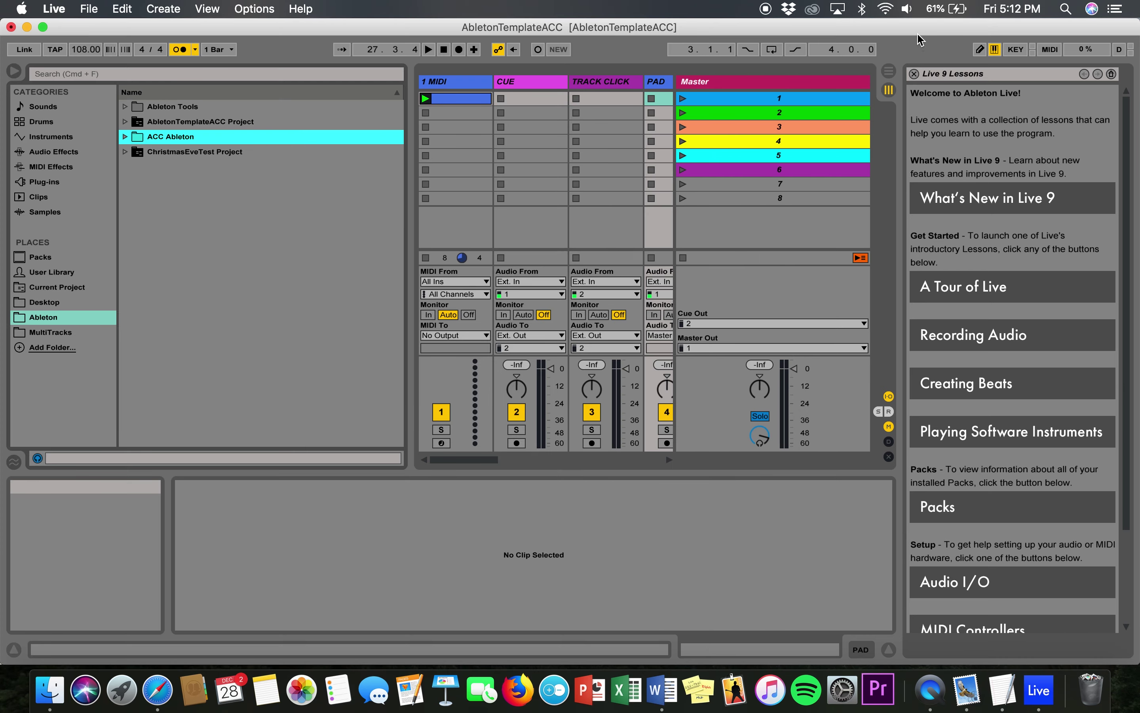
pyautogui.rightClick(798, 99)
pyautogui.click(828, 163)
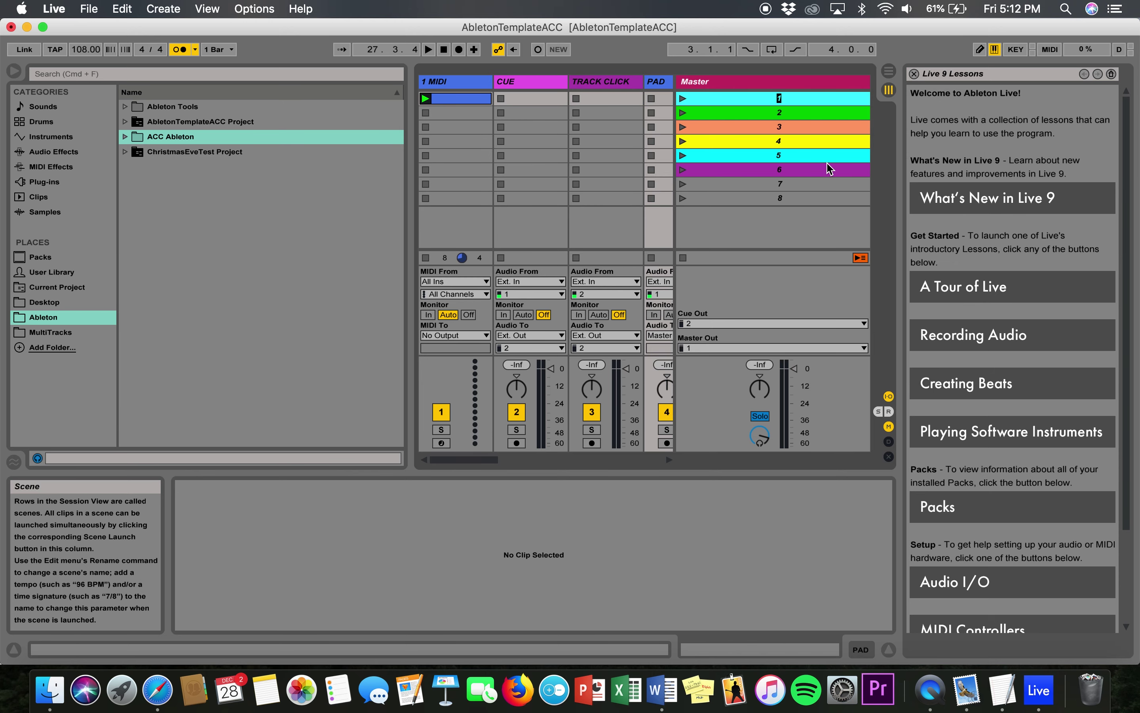
pyautogui.write('Only King Forever; 138 BPM; 4/4')
pyautogui.rightClick(760, 99)
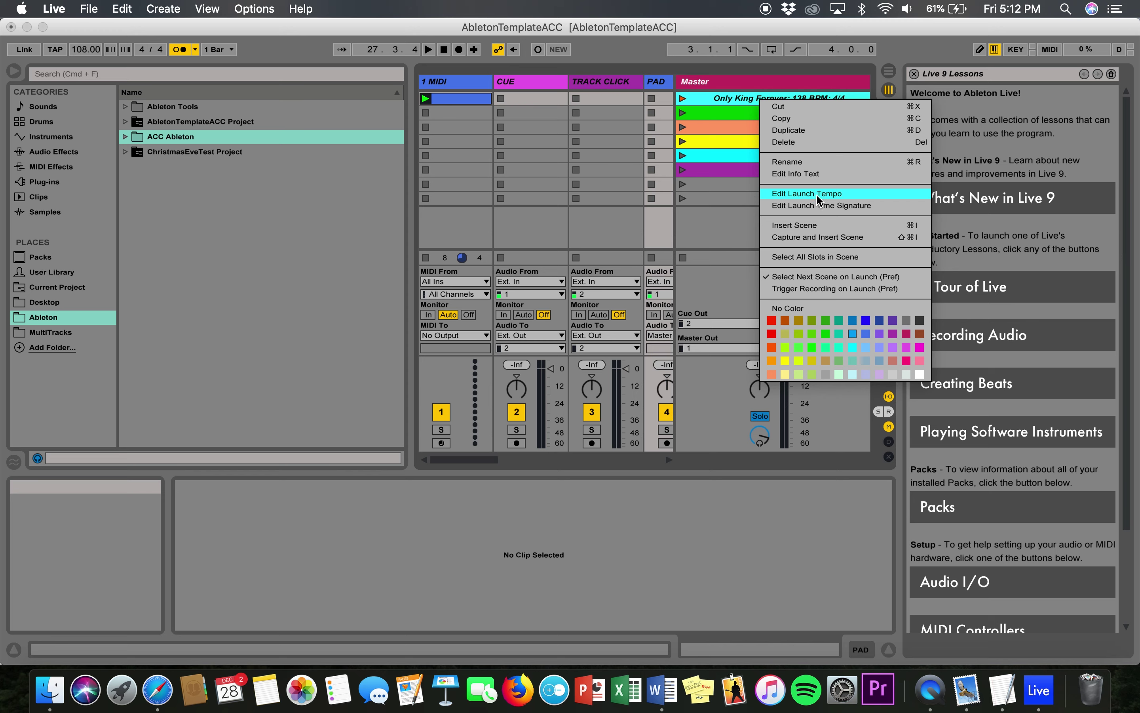
pyautogui.click(748, 132)
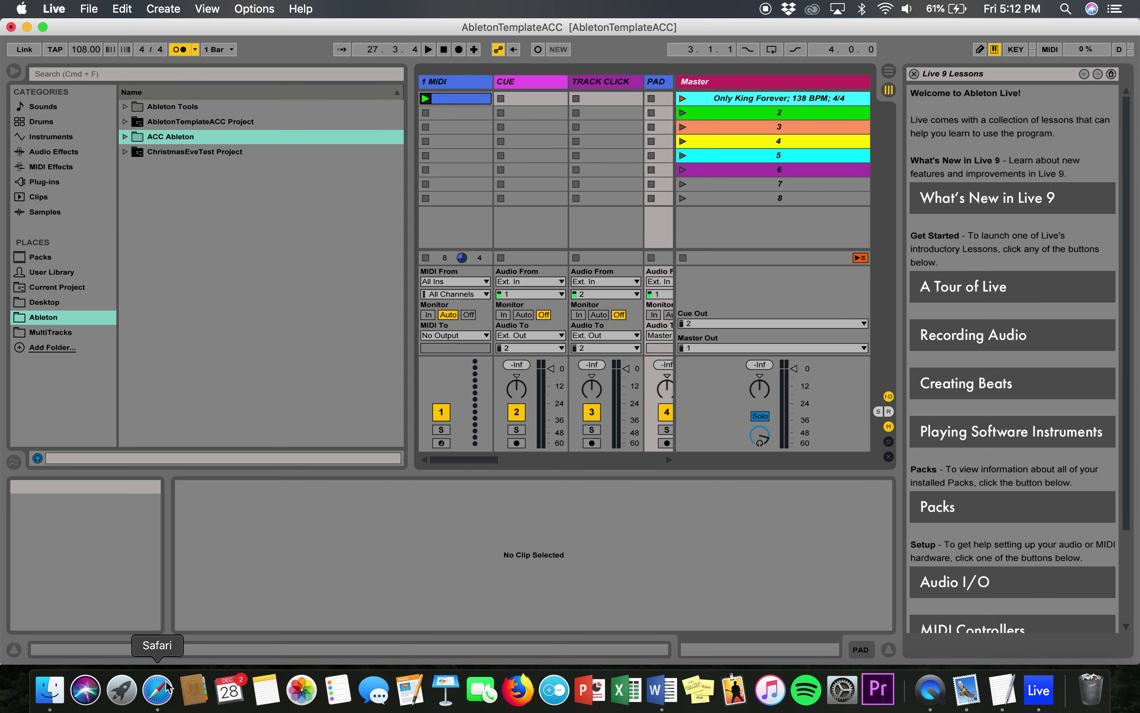
# - Switch to Safari and examine the key, BPM and time signature on the MultiTracks.com page for Only King Forever
pyautogui.click(157, 690)
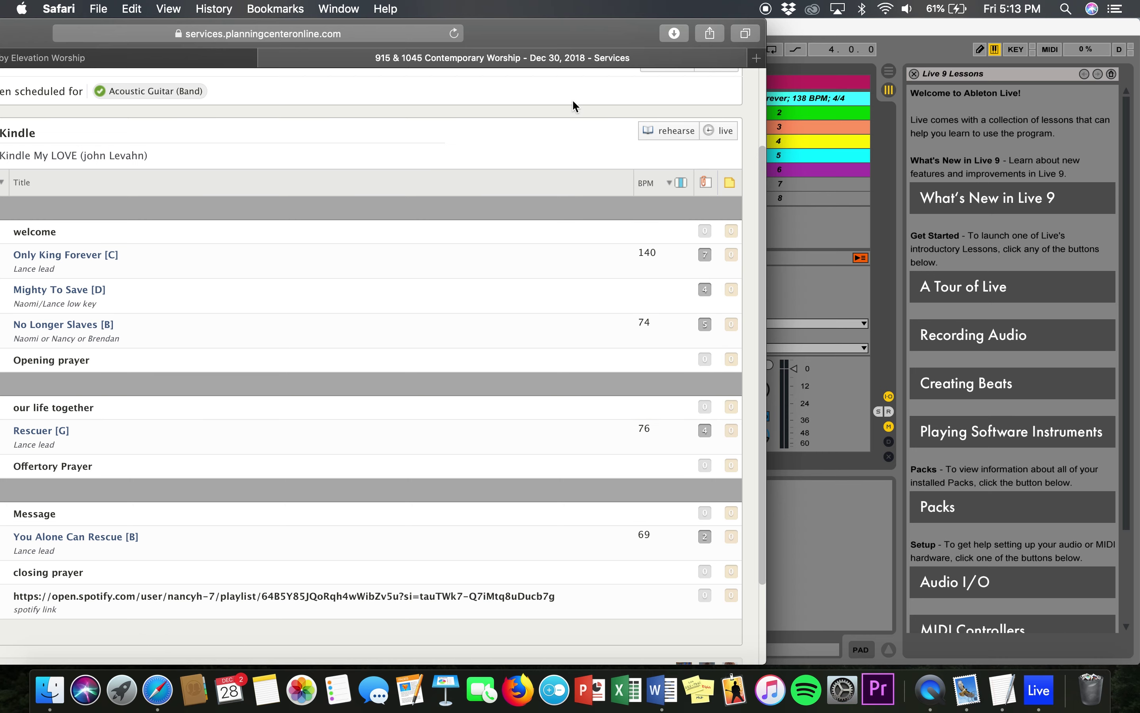
pyautogui.moveTo(507, 37); pyautogui.dragTo(764, 7)
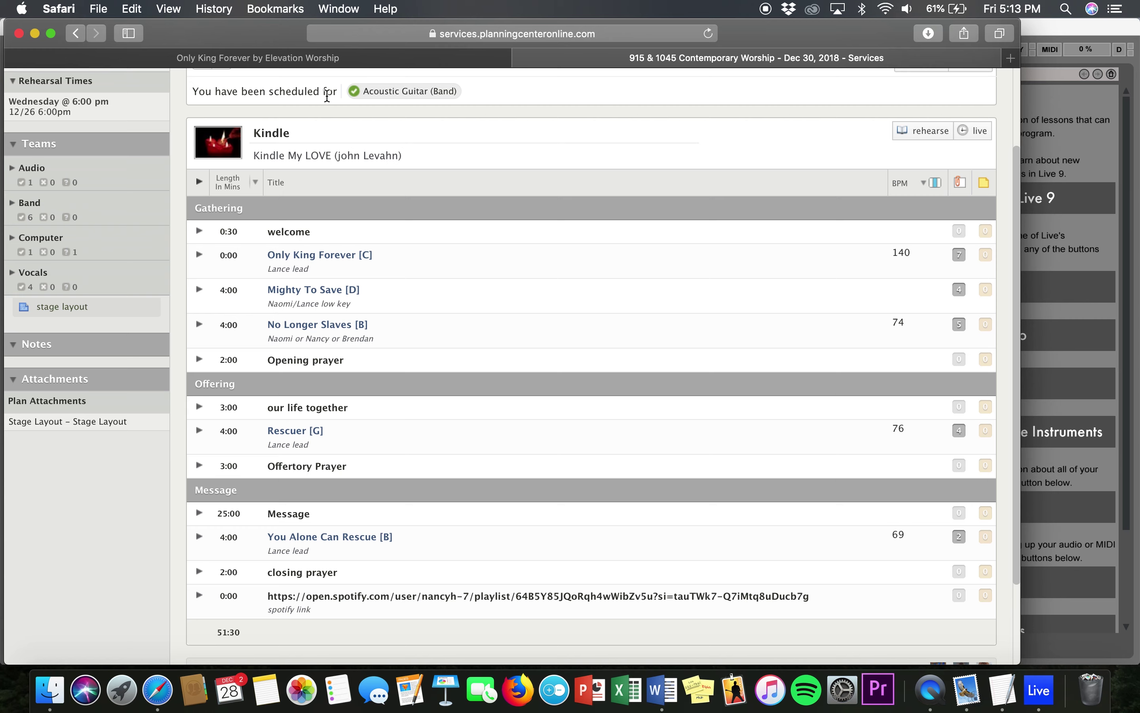
pyautogui.click(267, 59)
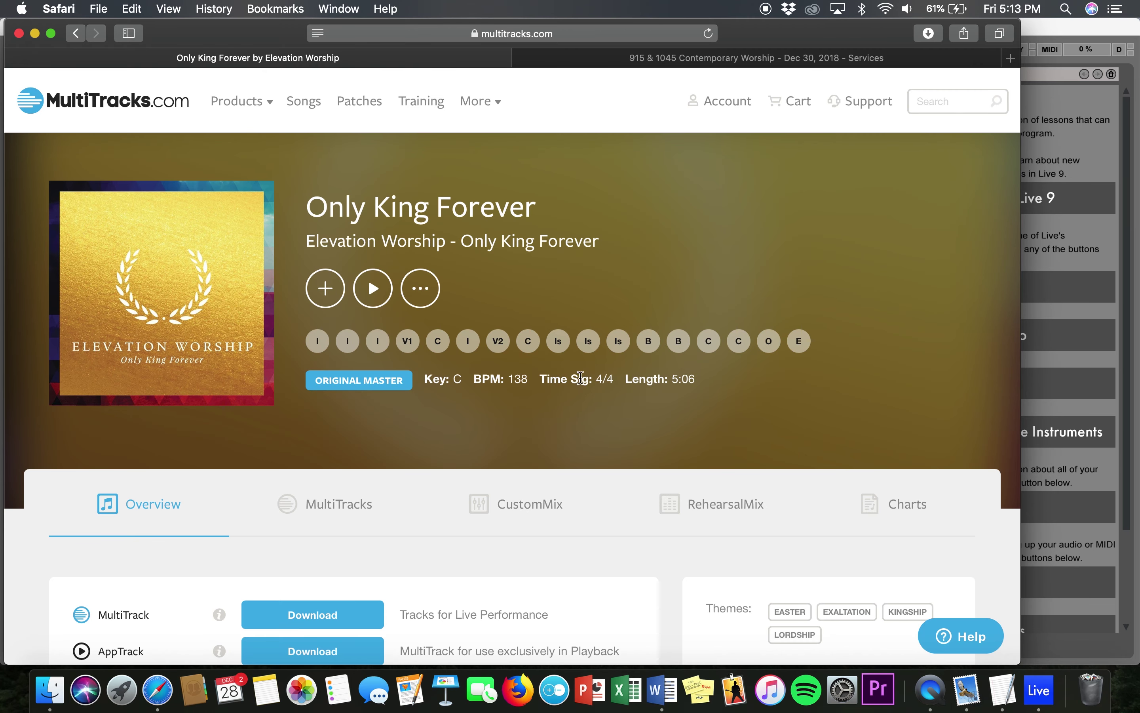
pyautogui.scroll(-2, 546, 338)
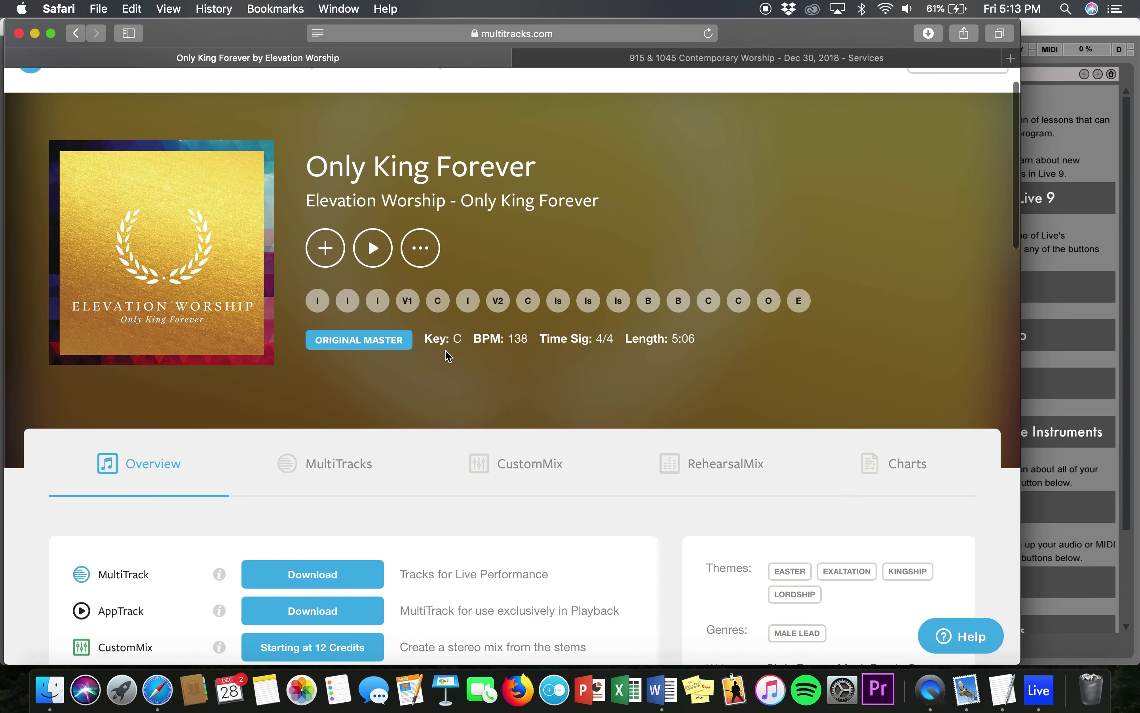
pyautogui.scroll(2, 448, 356)
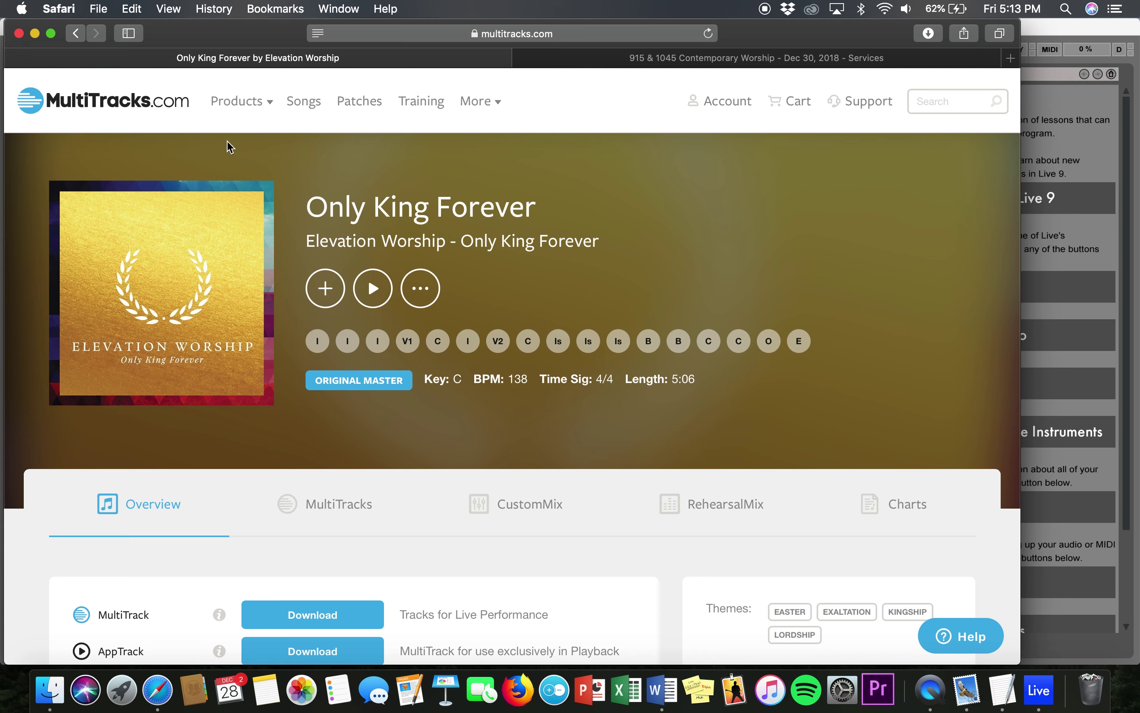
pyautogui.click(930, 101)
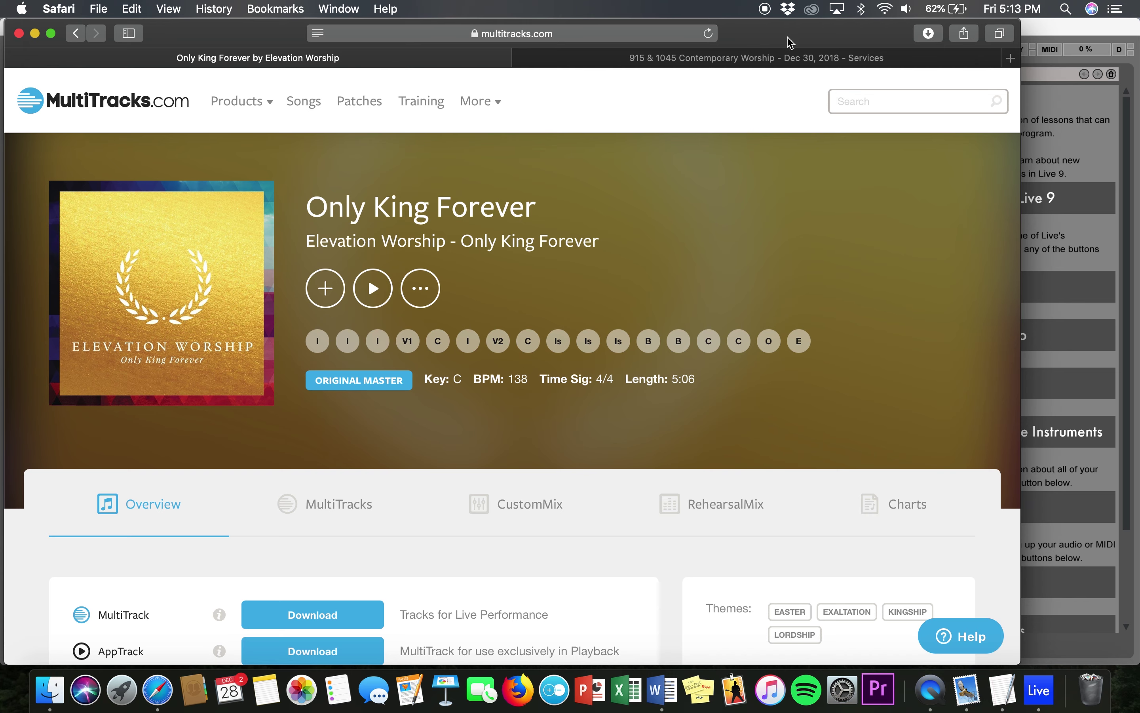
pyautogui.moveTo(788, 42)
pyautogui.mouseDown()
pyautogui.moveTo(754, 42)
pyautogui.moveTo(796, 41)
pyautogui.mouseUp()
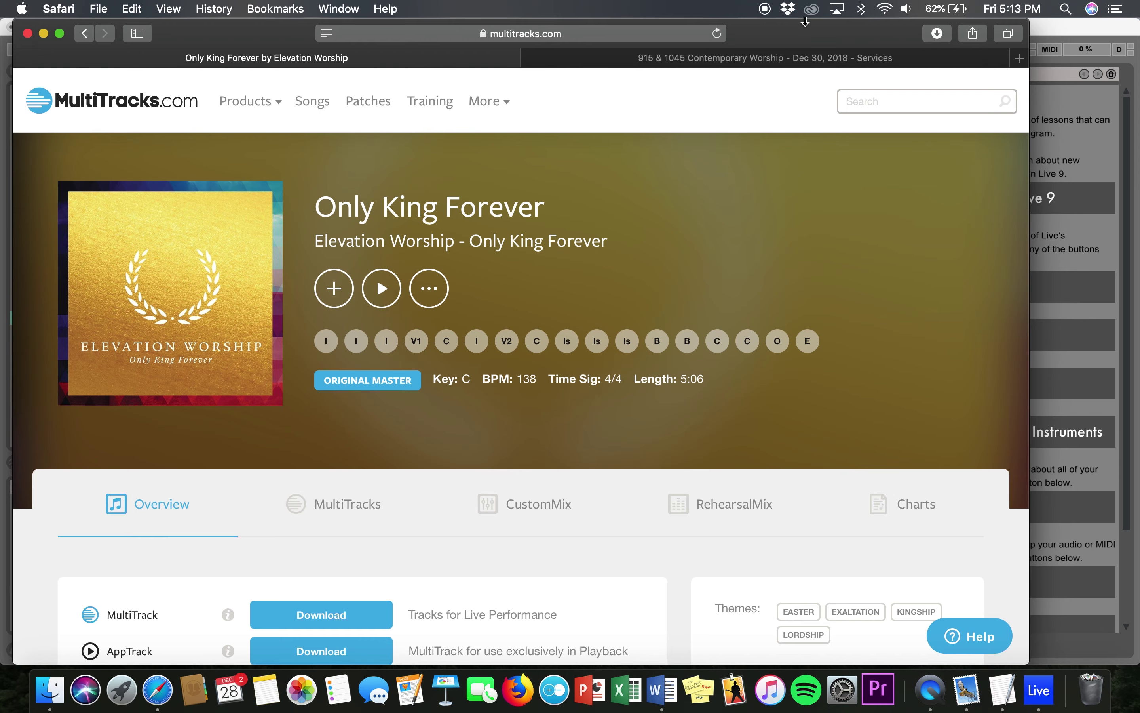
pyautogui.moveTo(815, 26); pyautogui.dragTo(362, 21)
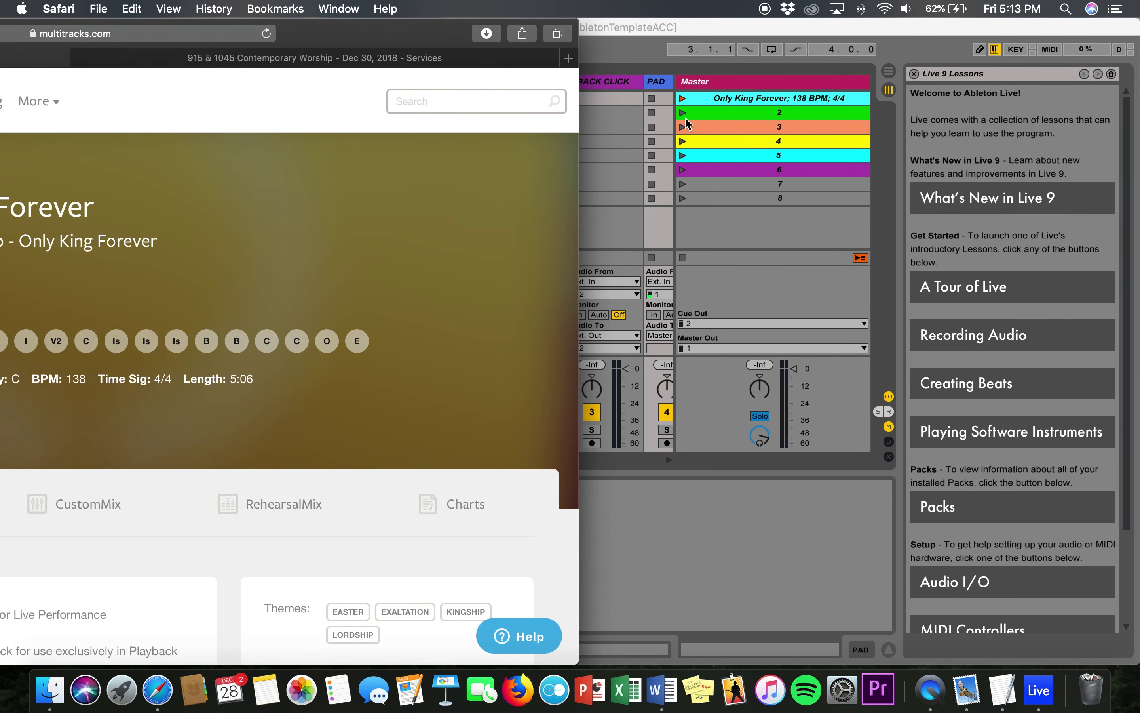
# - In Ableton Live, rename scene 2 as "Mighty To Save; 76 BPM; 4/4" and scene 3 as "No Longer Slaves; 74 BPM; 4/4"
pyautogui.click(758, 119)
pyautogui.rightClick(757, 115)
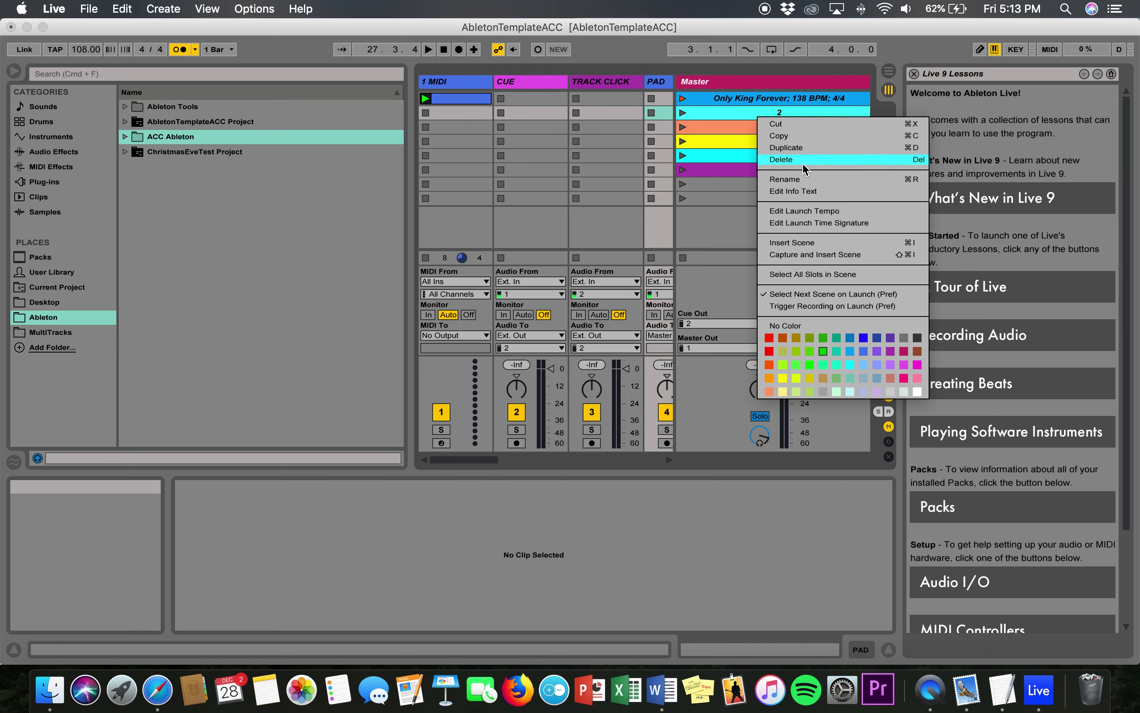
pyautogui.click(803, 180)
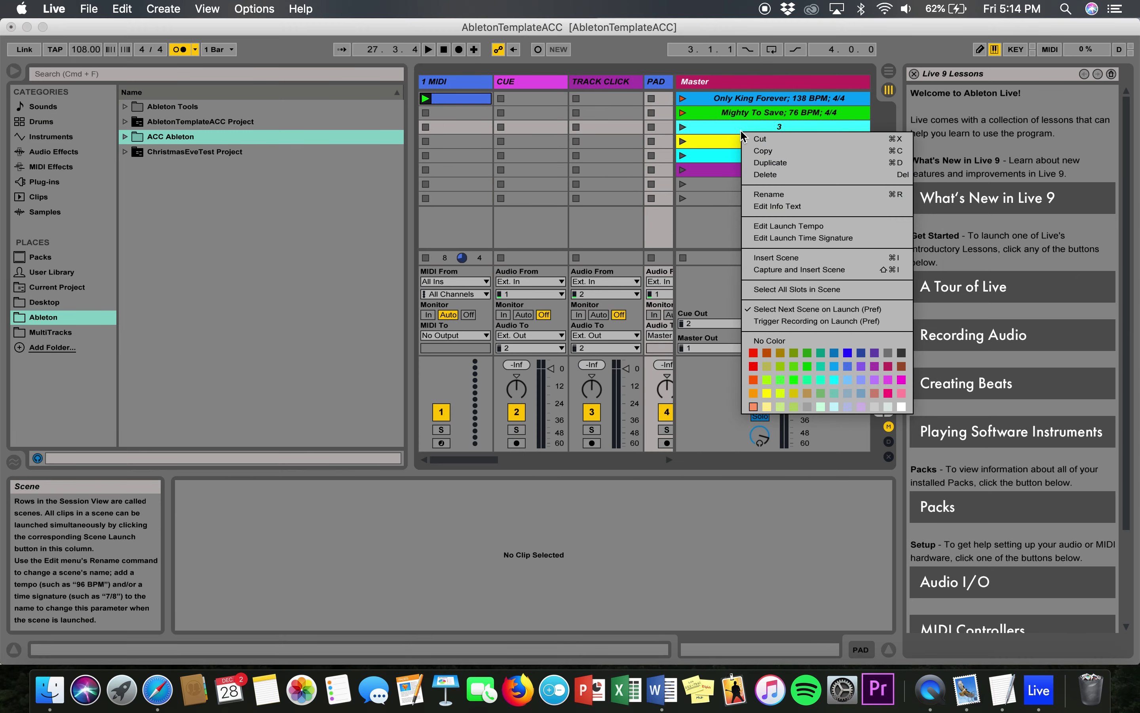
pyautogui.click(791, 194)
pyautogui.write('No Longer Slaves; 74 BPM; 4/4')
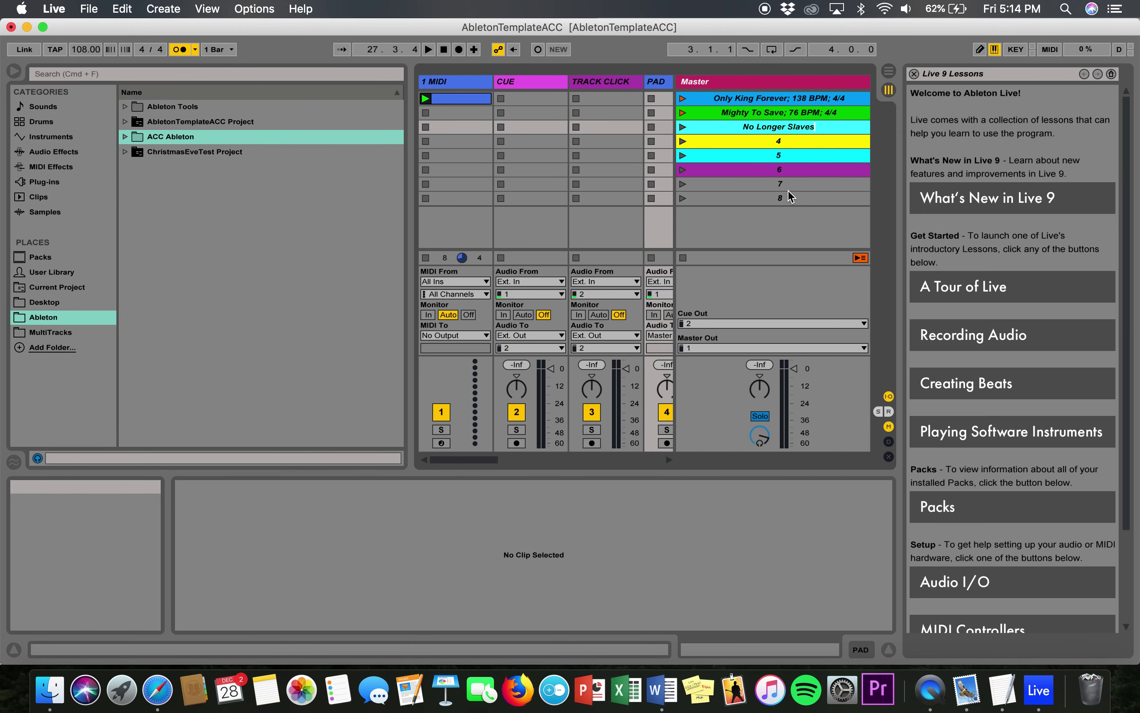
# - Rename scene 4 as "Rescuer; 76 BPM; 4/4"
pyautogui.click(764, 141)
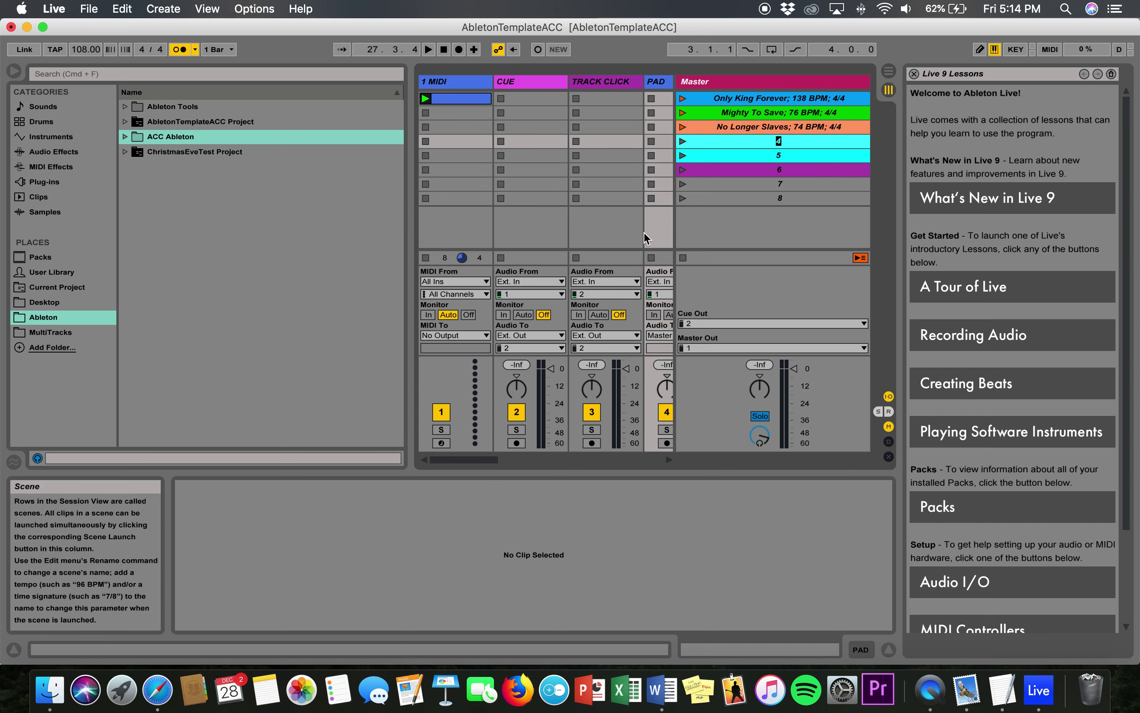
pyautogui.press('super+r')
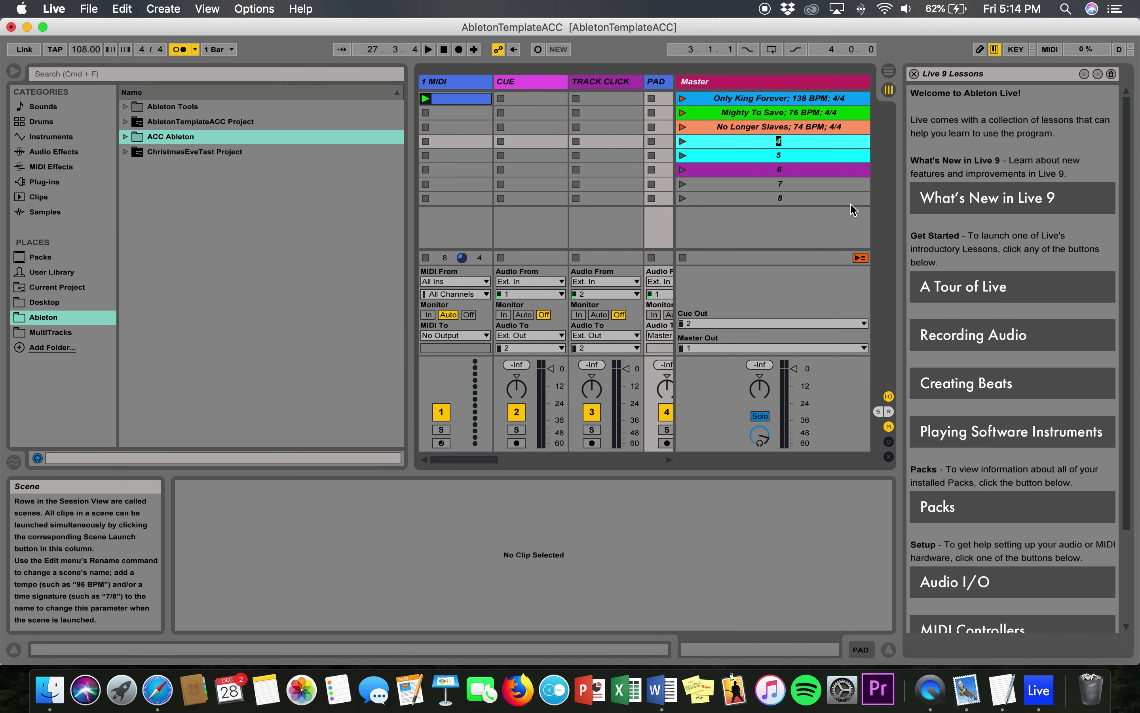
pyautogui.write('Rescuer; 76 BPM; 4/4')
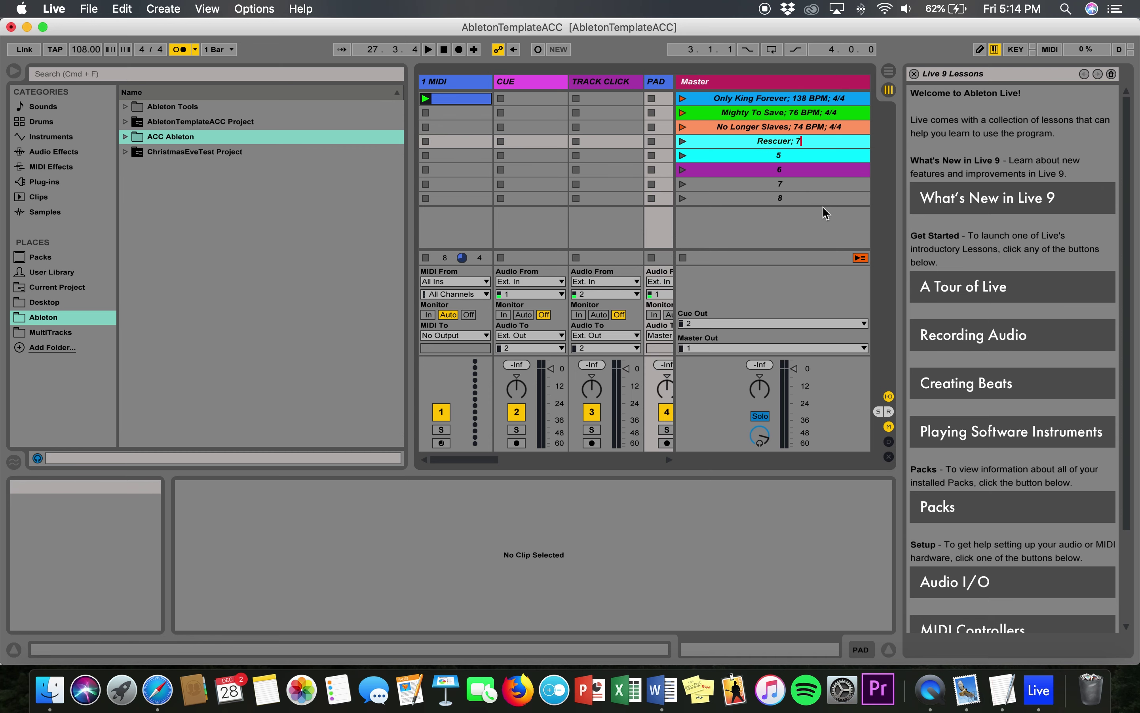
pyautogui.press('Return')
# - Check the service plan's BPM for the last song and change the Rescuer scene's color to yellow
pyautogui.moveTo(517, 32); pyautogui.dragTo(362, 32)
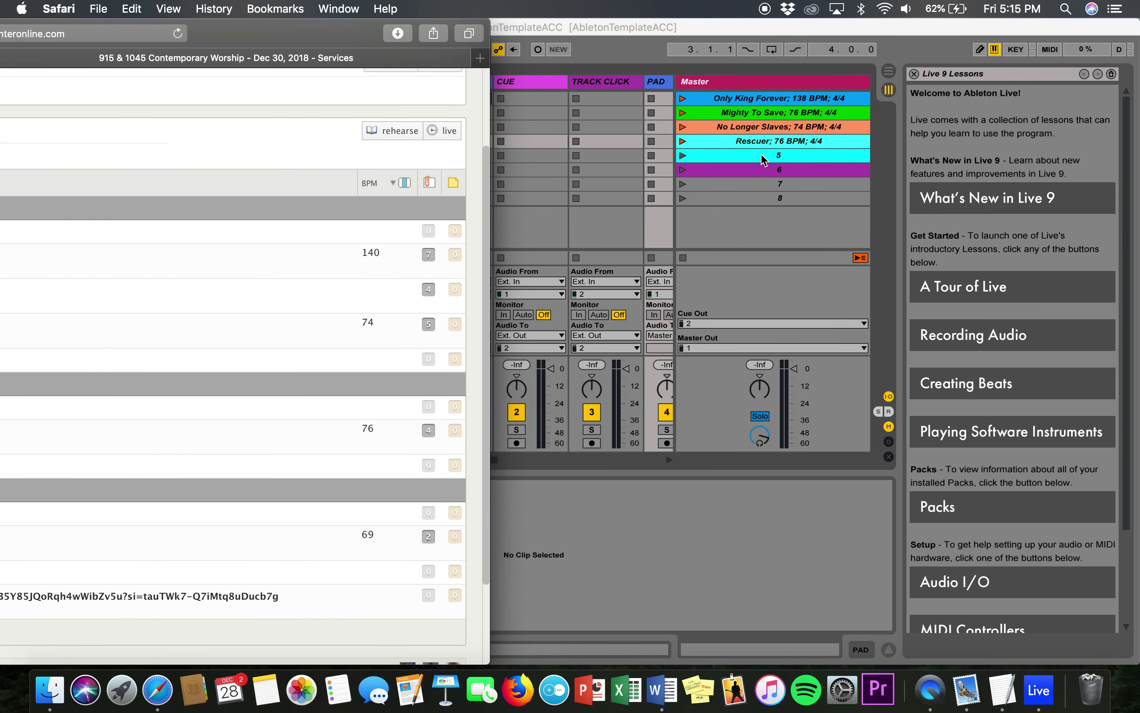
pyautogui.rightClick(761, 142)
pyautogui.click(801, 401)
# - Rename scene 5 as "You Alone Can Rescue; 69 BPM; 4/4"
pyautogui.rightClick(756, 153)
pyautogui.click(798, 217)
pyautogui.write('You Alone Can Rescue; 69 BPM; 4/4')
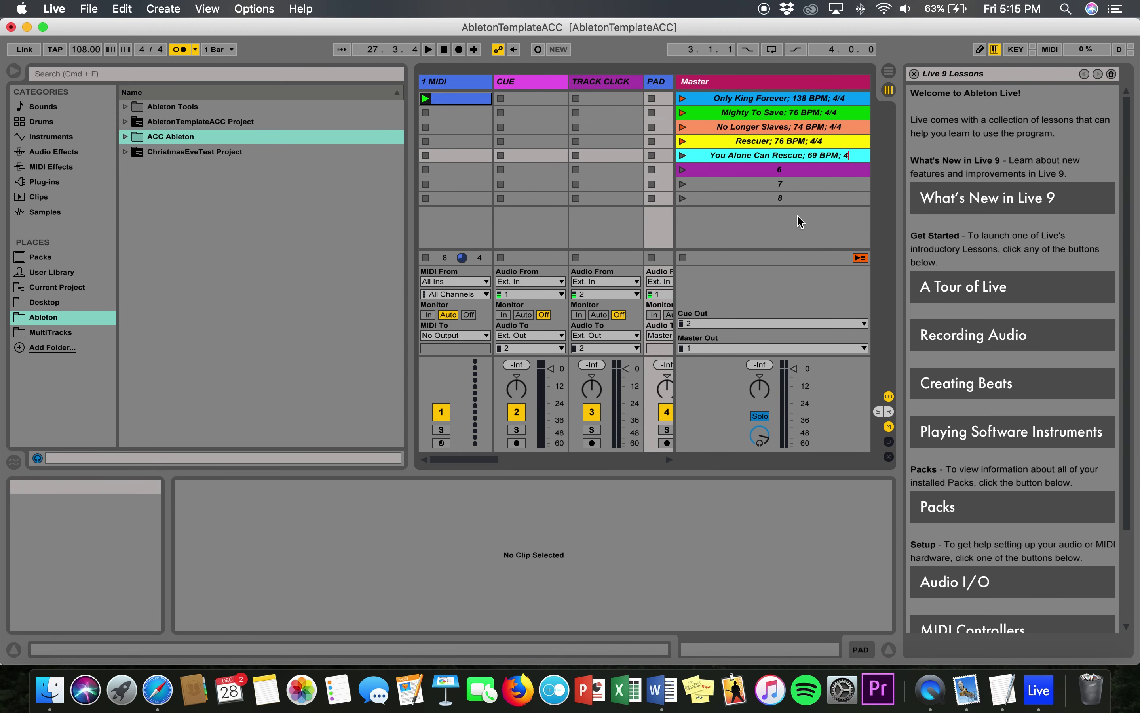
pyautogui.press('Return')
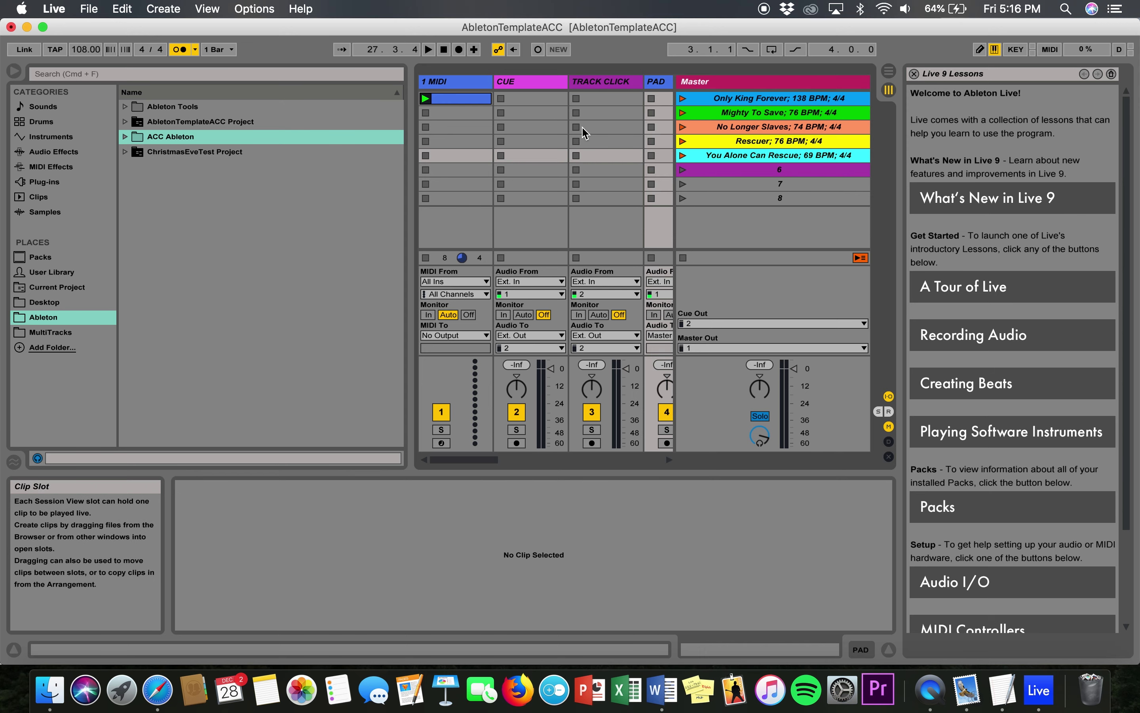
# - Open the Pads folder inside ACC Ableton in the browser's Ableton user folder
pyautogui.hscroll(5, 603, 146)
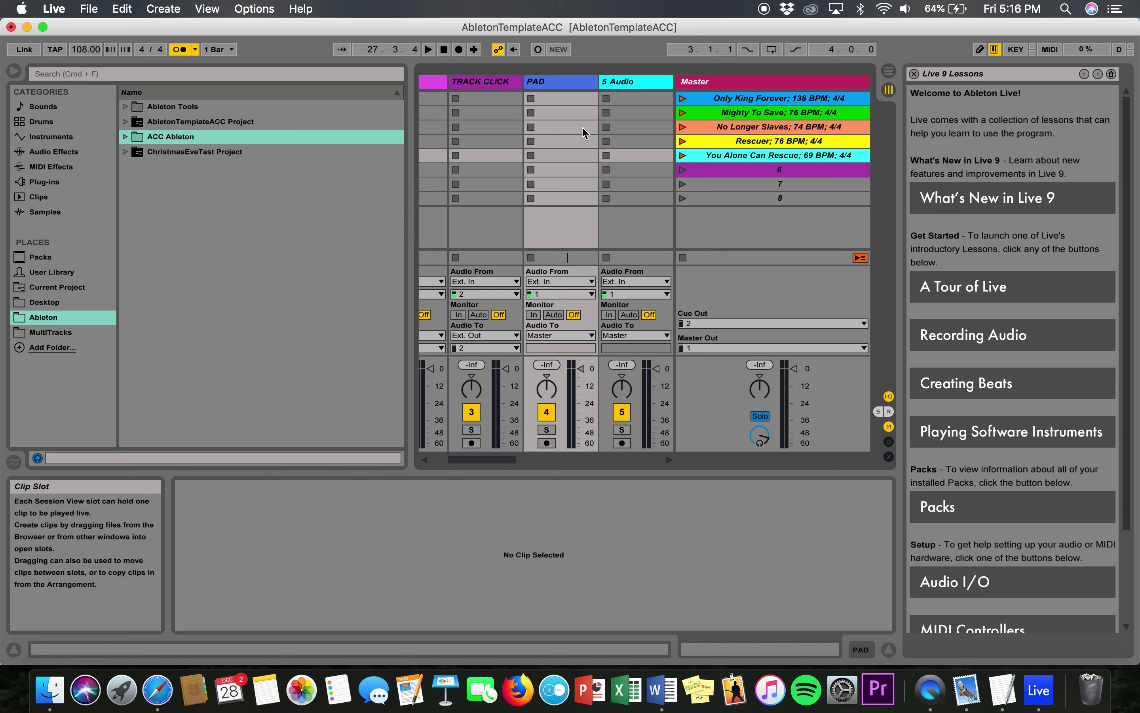
pyautogui.click(40, 322)
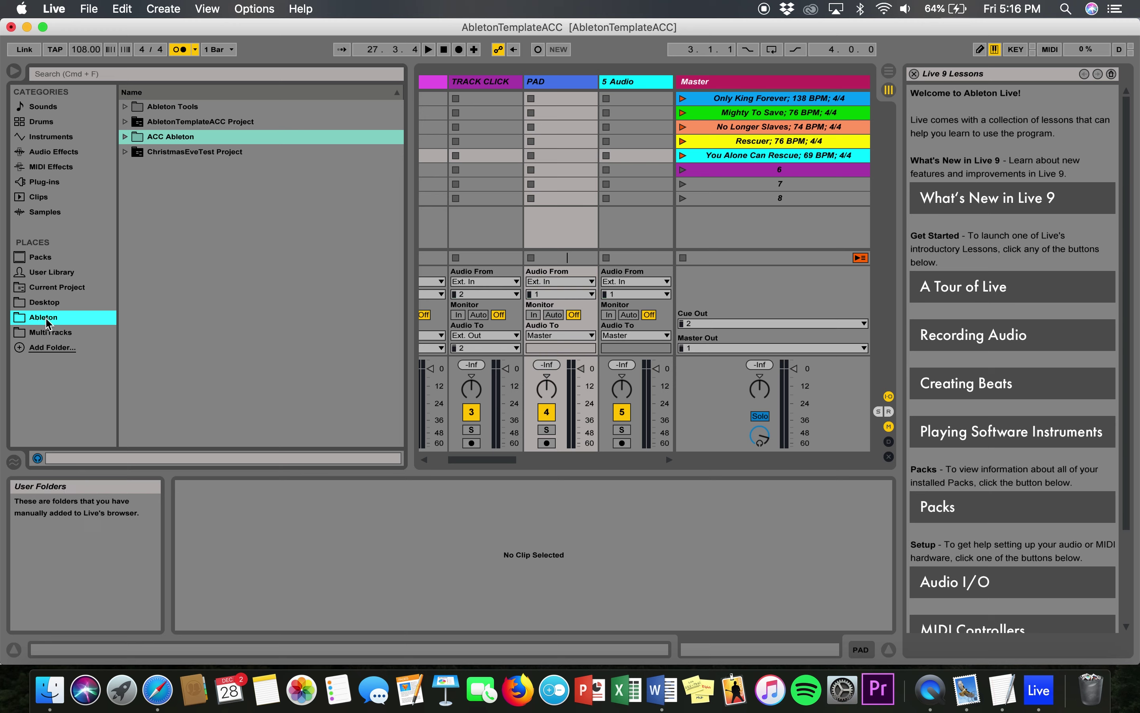
pyautogui.click(126, 137)
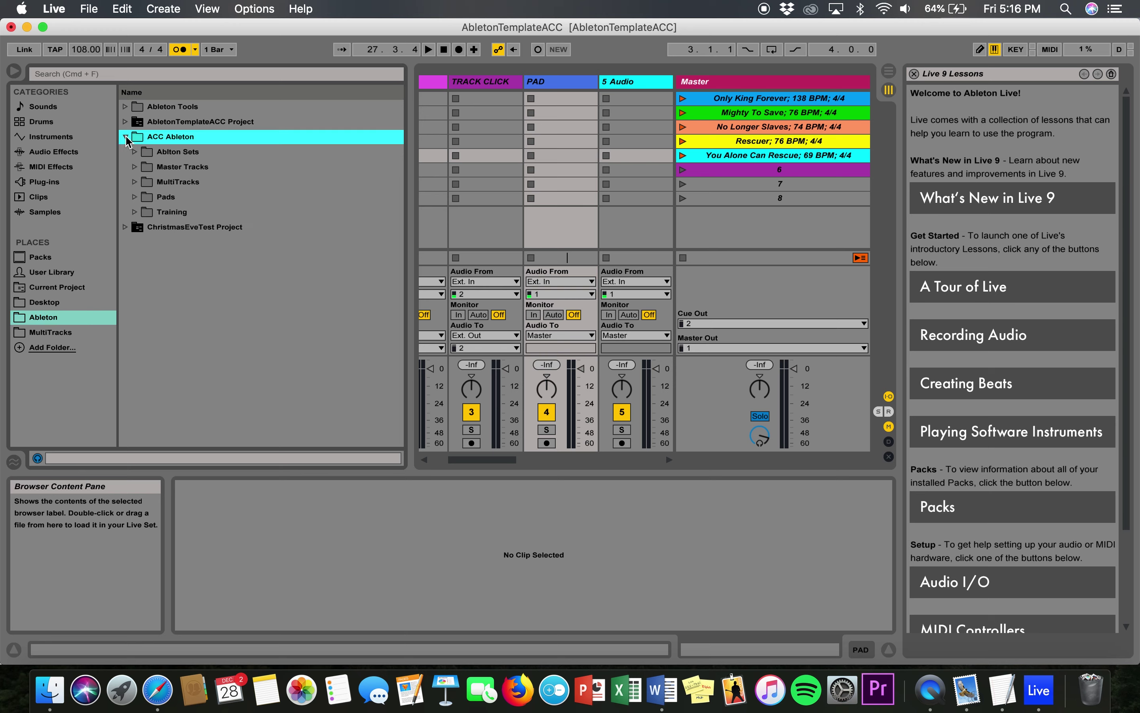
pyautogui.click(135, 197)
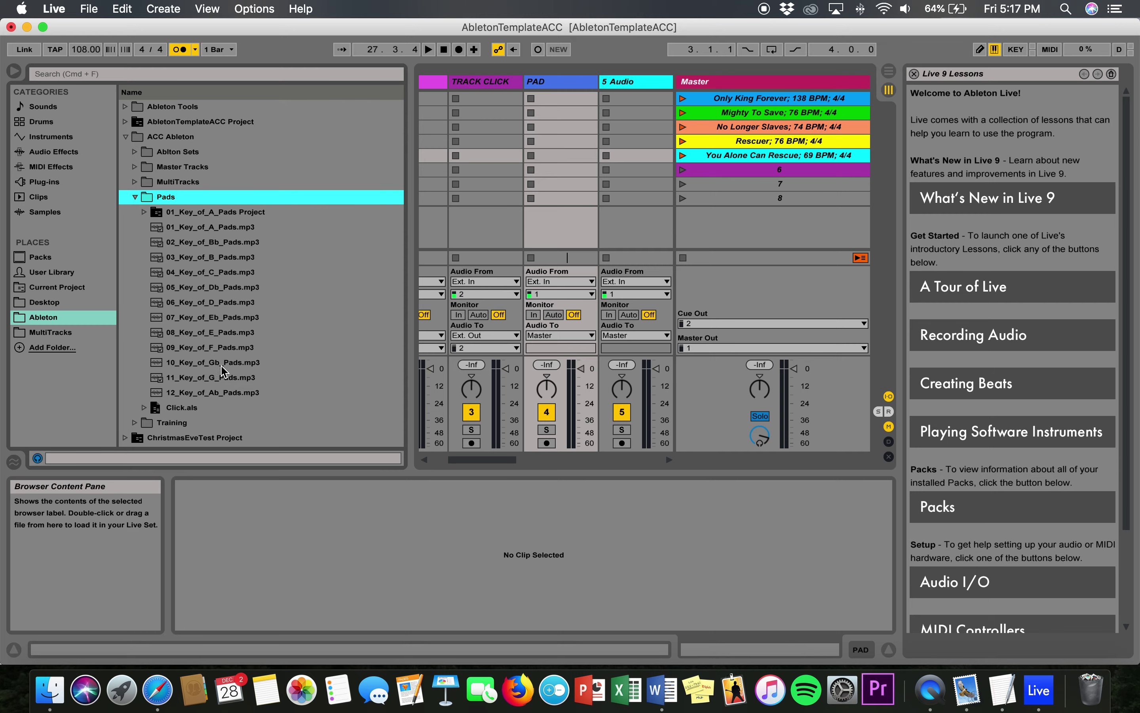
# - Switch to Safari to examine each song's key in the Planning Center service plan, and return to Ableton Live
pyautogui.moveTo(201, 32); pyautogui.dragTo(471, 6)
pyautogui.click(138, 37)
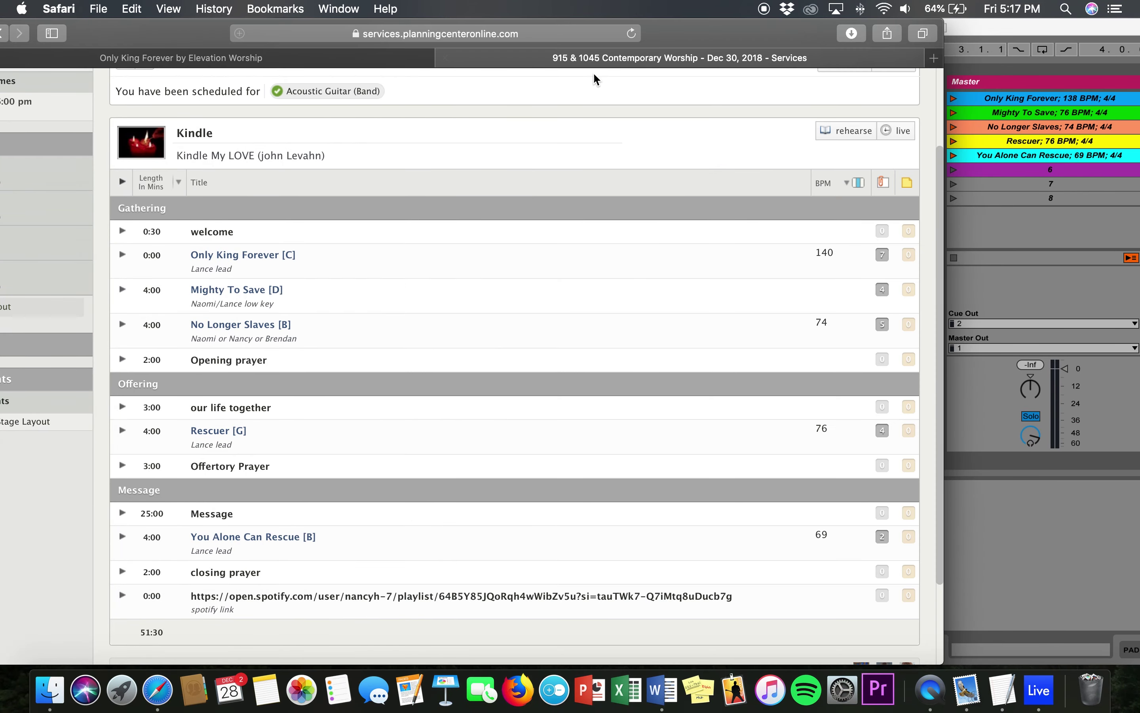
pyautogui.moveTo(683, 38); pyautogui.dragTo(548, 22)
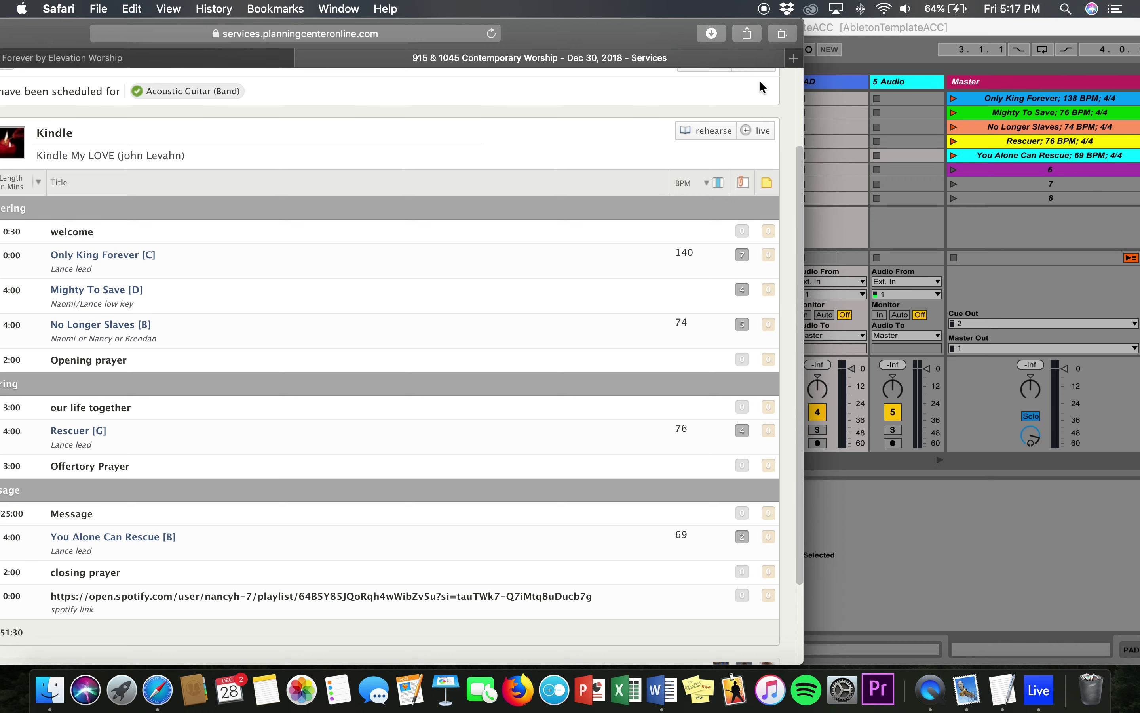
pyautogui.click(886, 42)
pyautogui.doubleClick(886, 38)
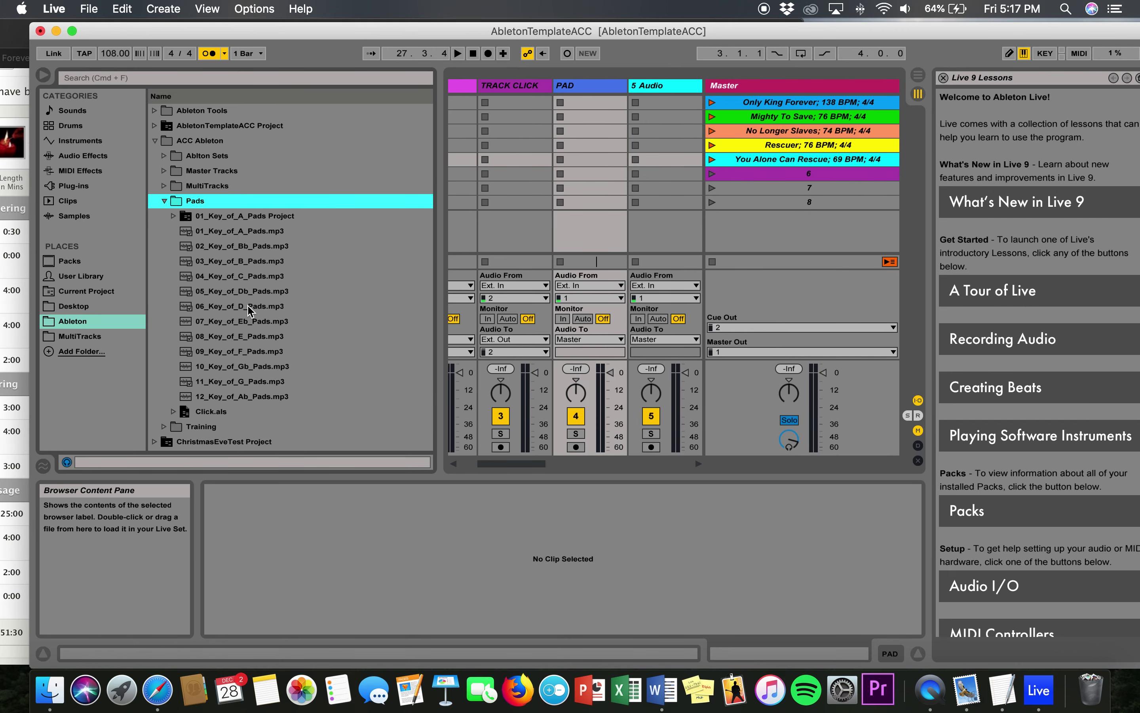
# - Place 06_Key_of_D_Pads.mp3 on the PAD track in the Mighty To Save scene and 03_Key_of_B_Pads.mp3 in the No Longer Slaves scene
pyautogui.moveTo(250, 309); pyautogui.dragTo(595, 119)
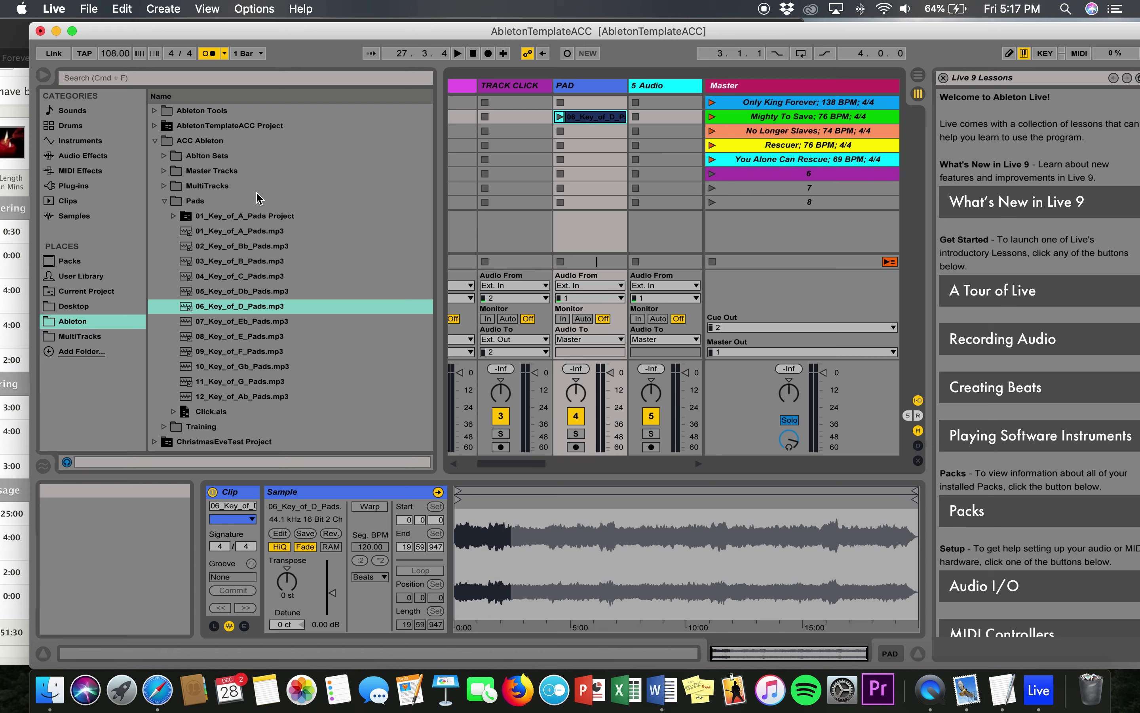
pyautogui.click(253, 262)
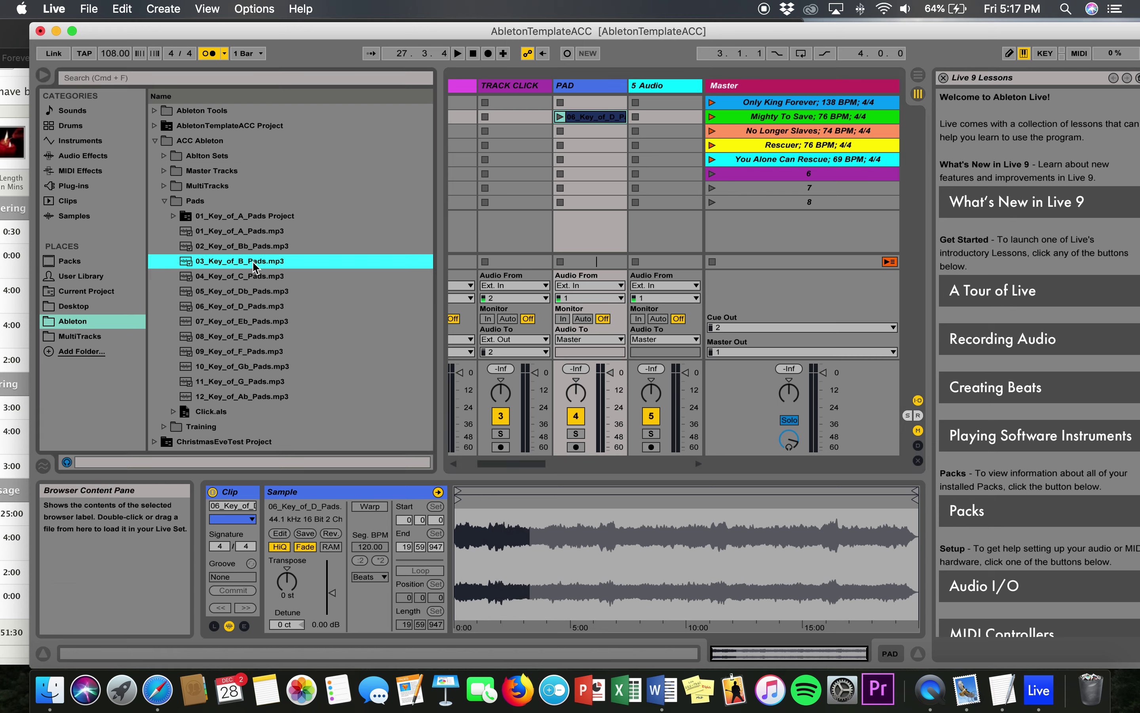
pyautogui.moveTo(231, 263); pyautogui.dragTo(589, 145)
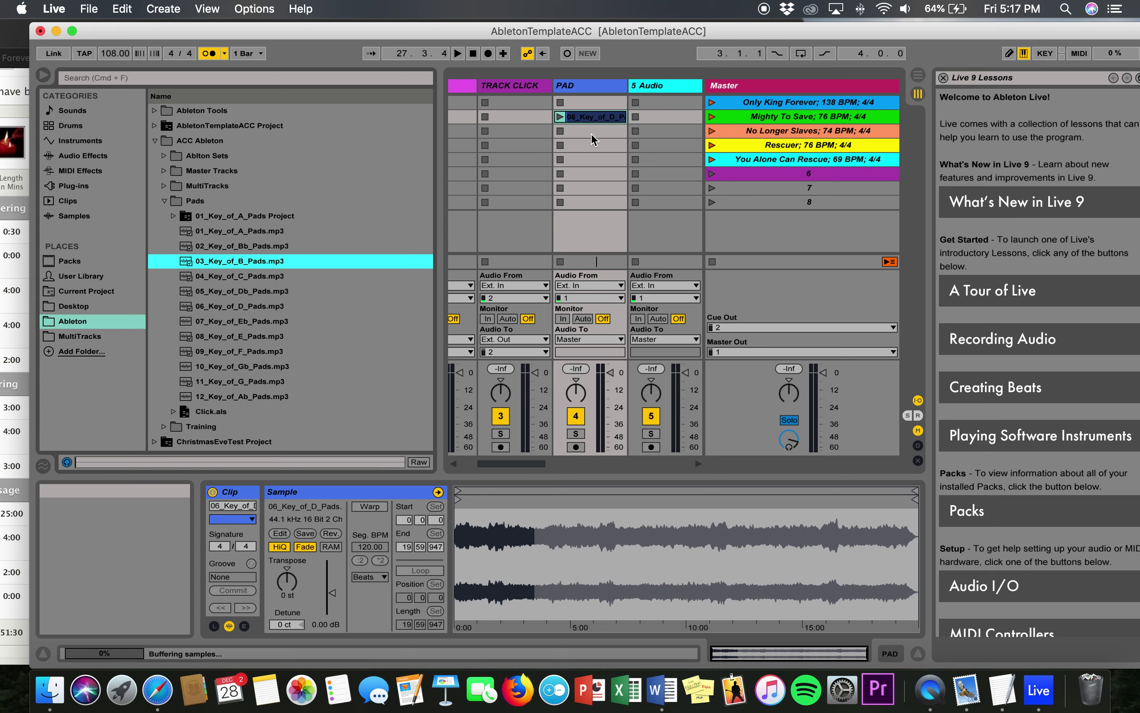
pyautogui.moveTo(593, 139); pyautogui.dragTo(590, 132)
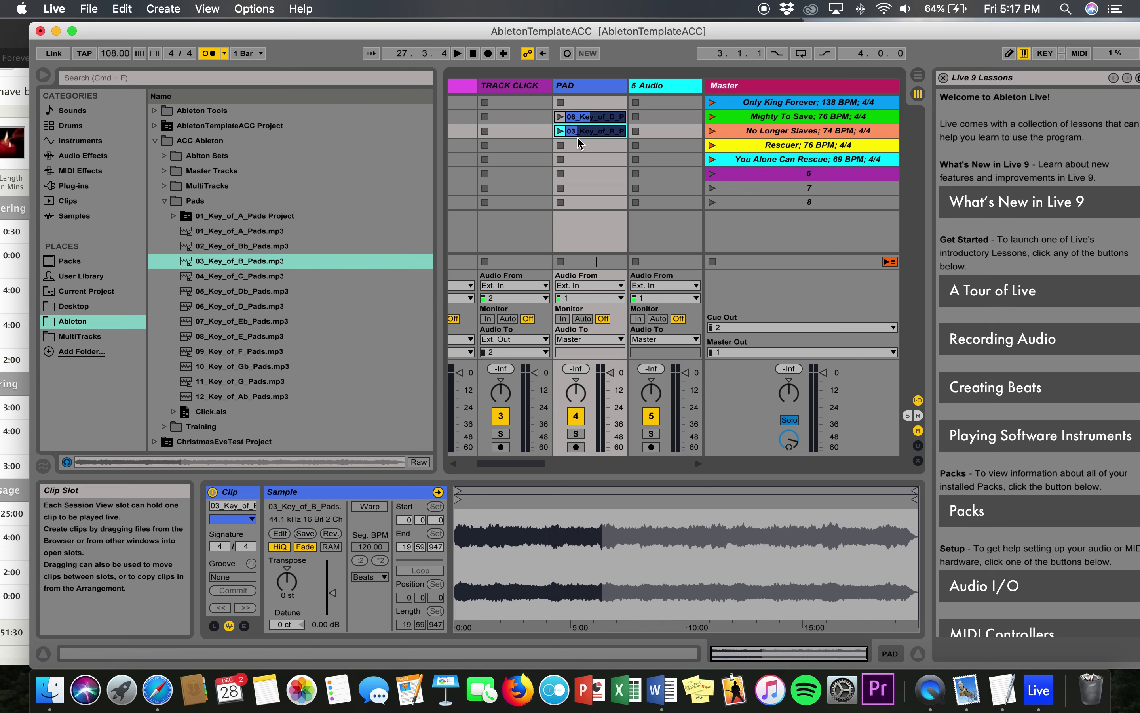
# - Close the Pads folder and open the Only King Forever C 138 BPM folder inside Master Tracks
pyautogui.hscroll(-5, 626, 144)
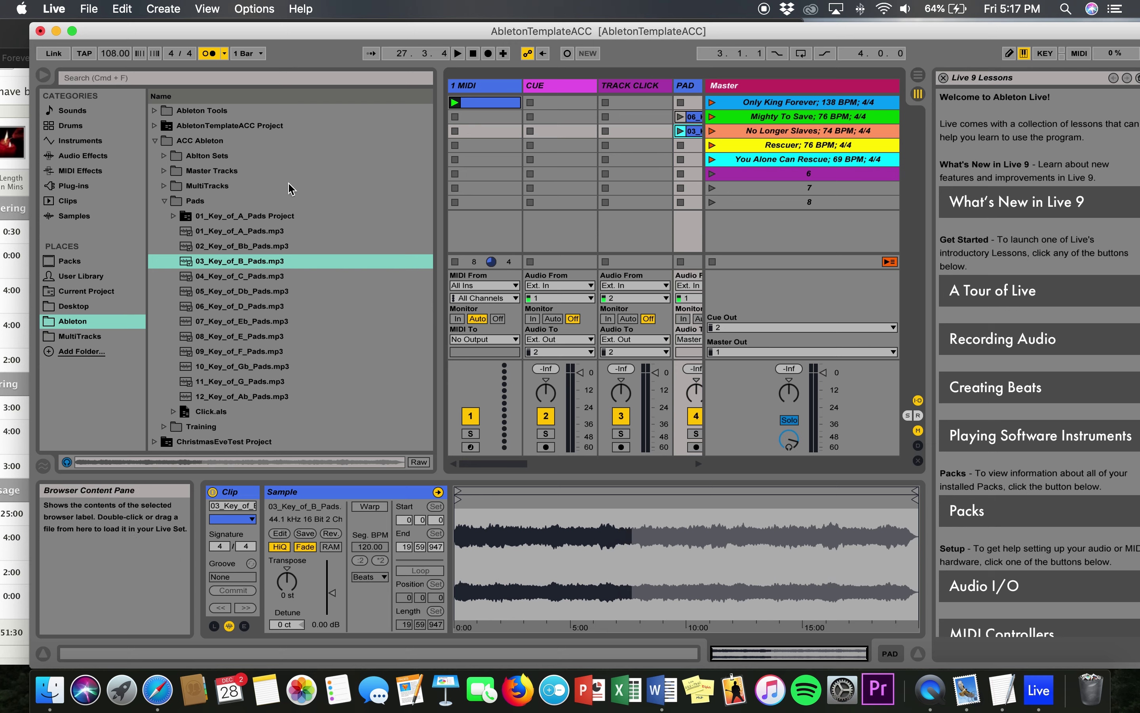
pyautogui.click(165, 202)
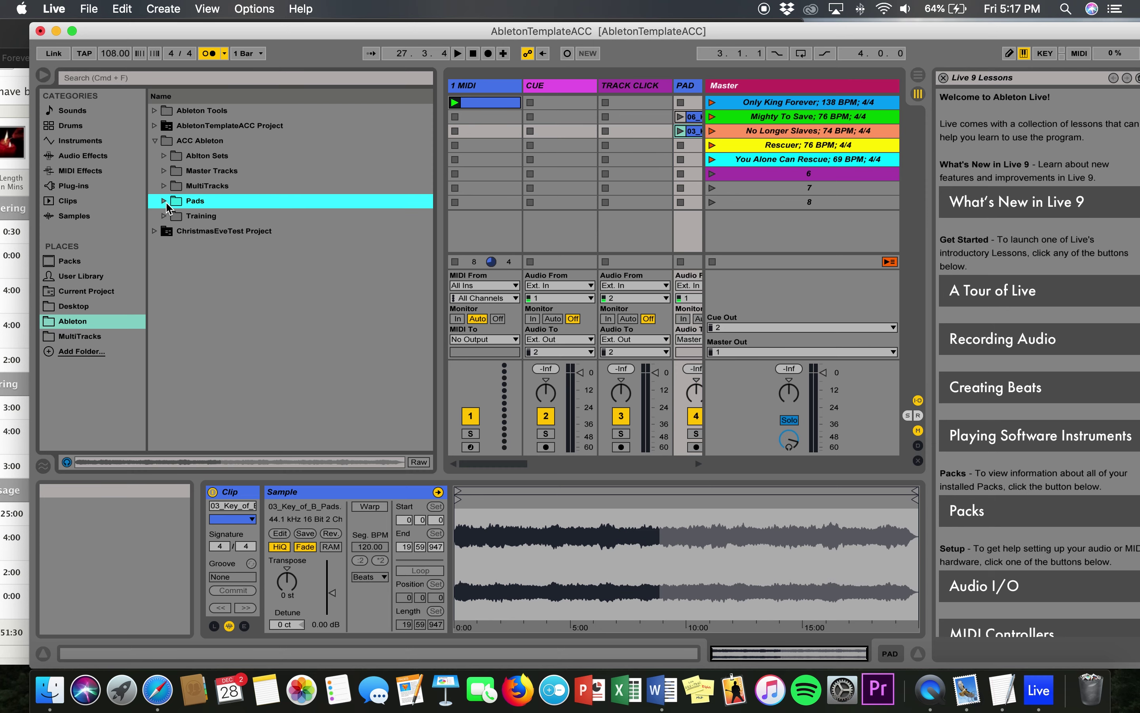
pyautogui.click(164, 186)
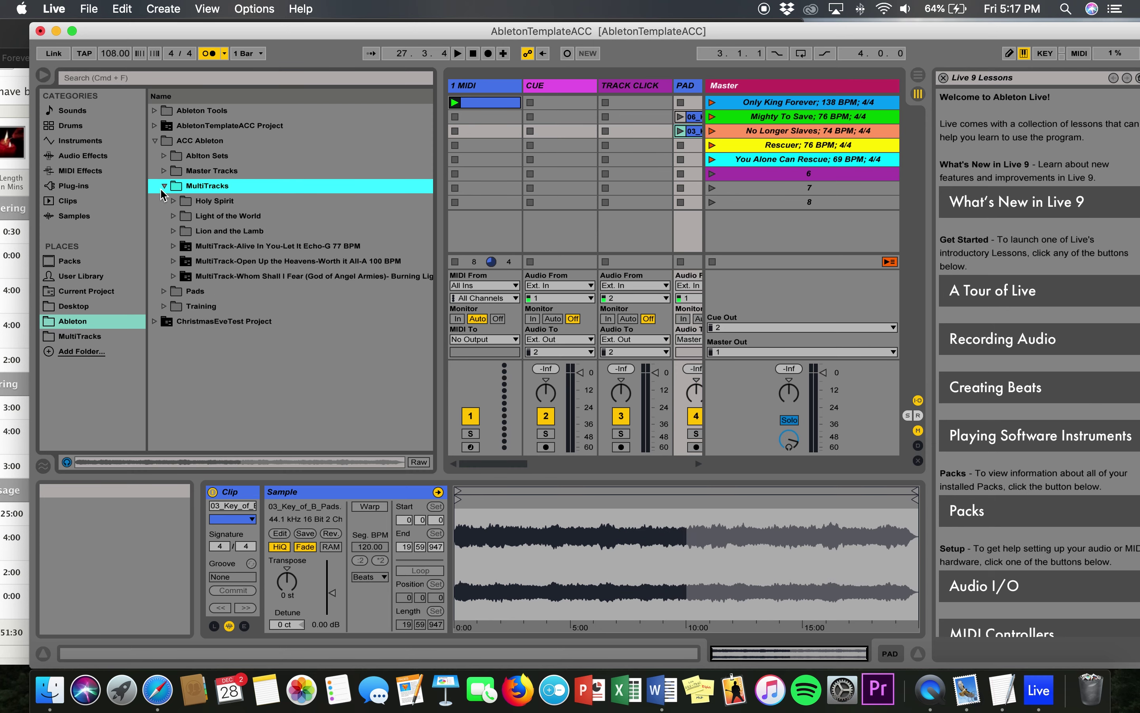
pyautogui.click(164, 185)
pyautogui.click(164, 171)
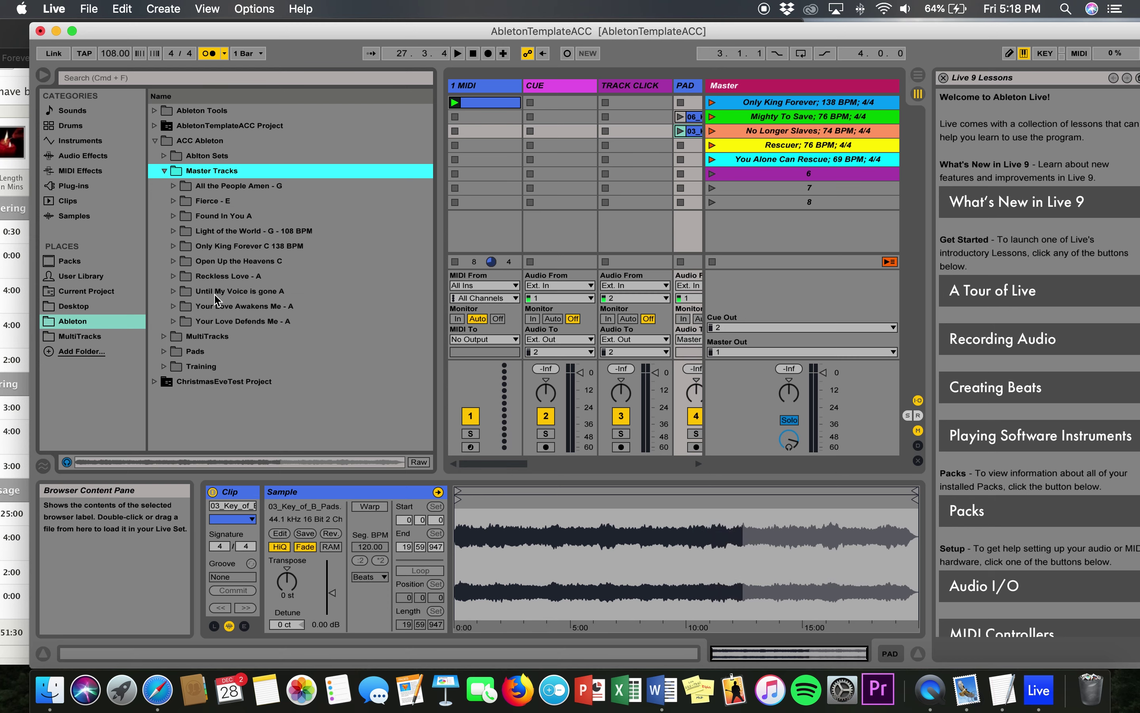
pyautogui.click(173, 247)
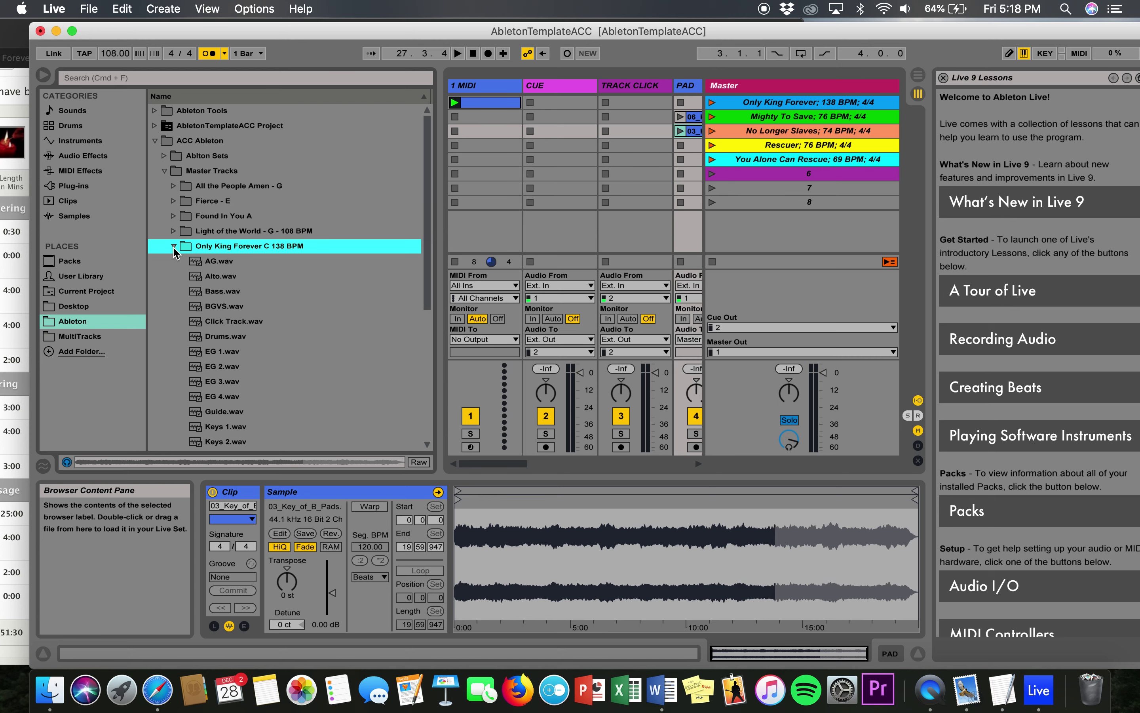
# - In the Only King Forever scene, place Click Track.wav on the TRACK CLICK track and Guide.wav on the CUE track
pyautogui.scroll(-5, 264, 278)
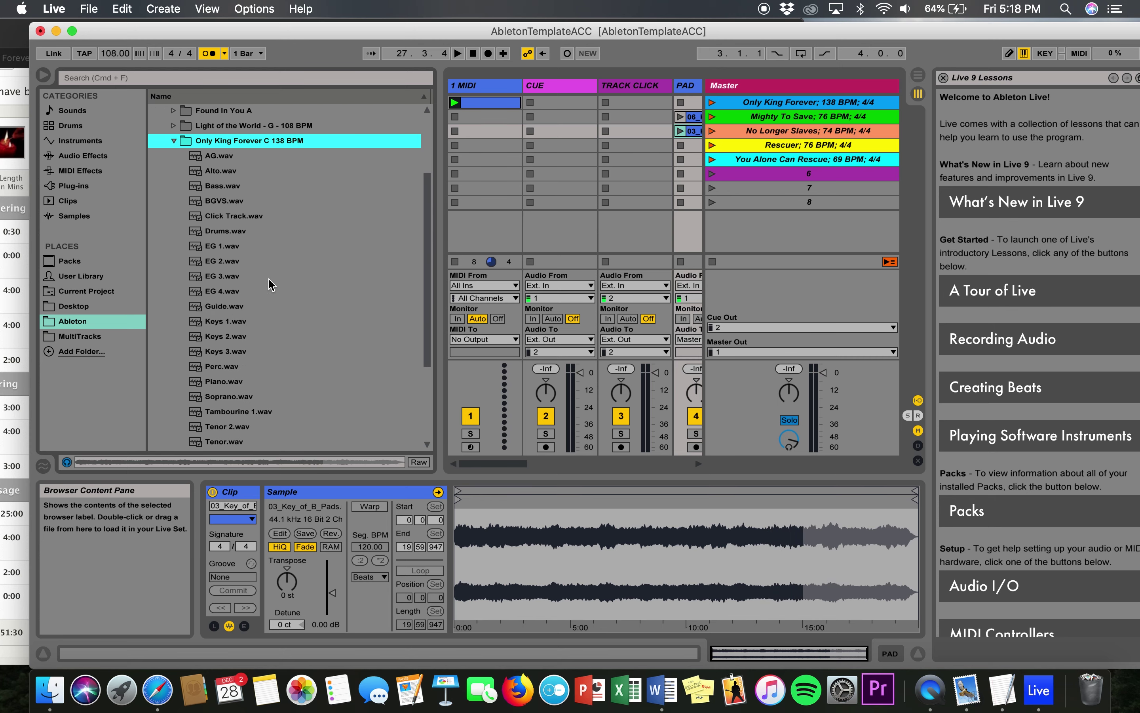
pyautogui.scroll(-1, 270, 284)
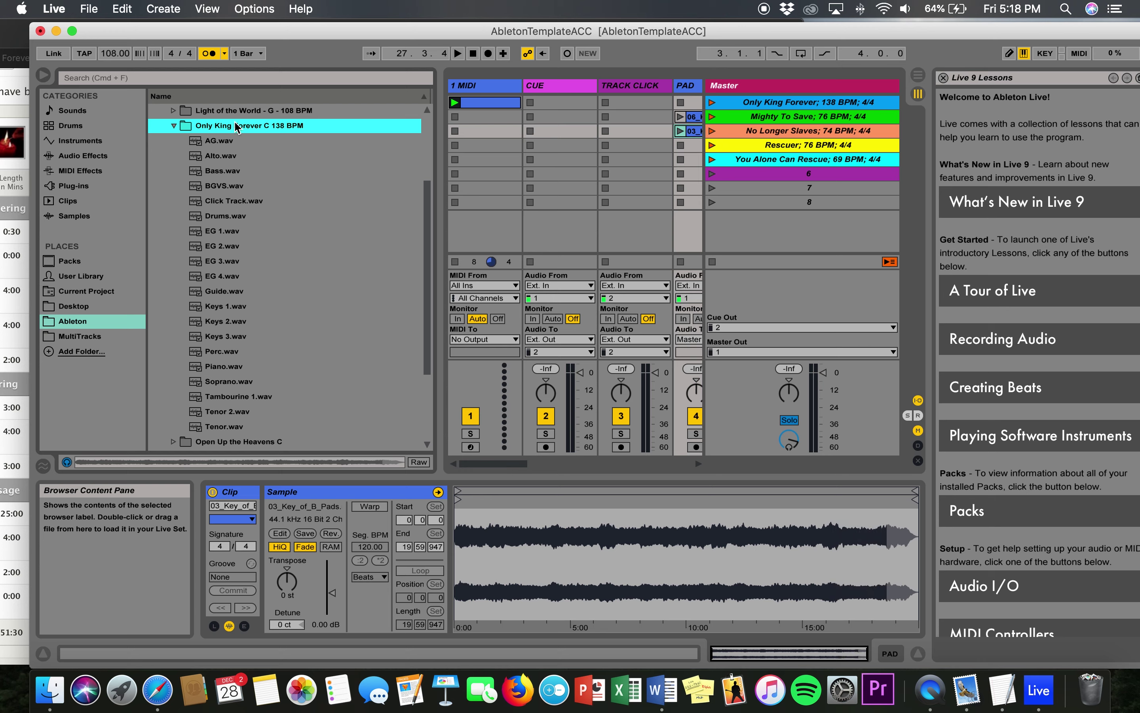
pyautogui.moveTo(226, 205); pyautogui.dragTo(639, 109)
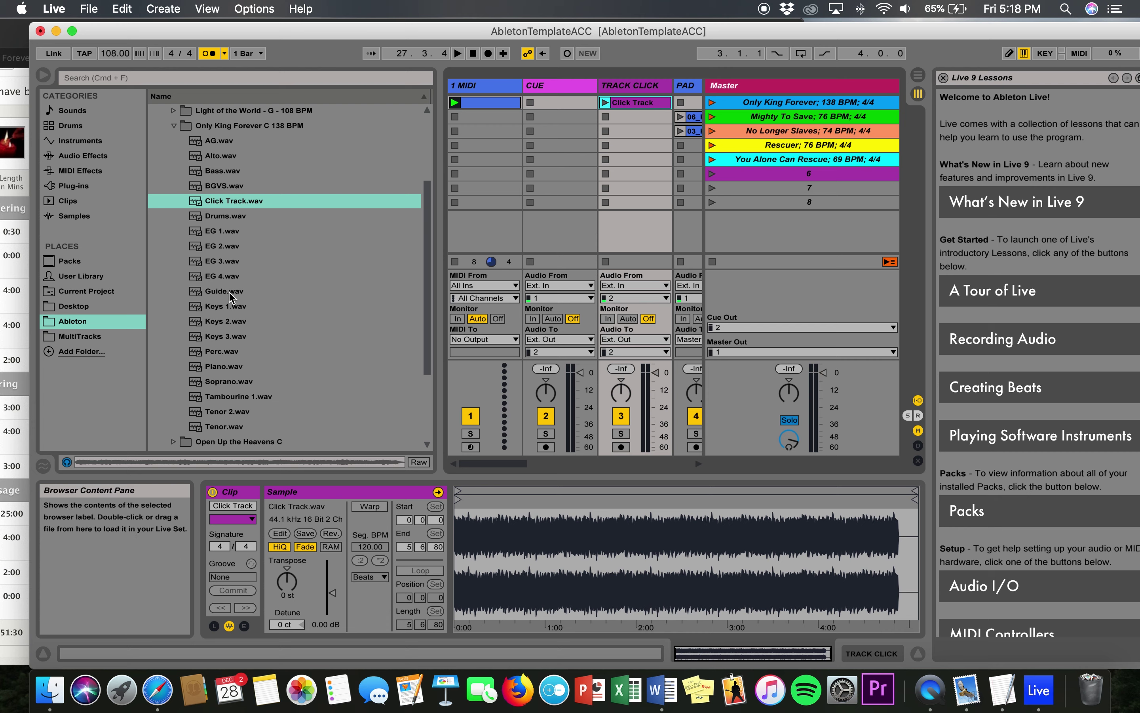
pyautogui.moveTo(231, 296); pyautogui.dragTo(560, 107)
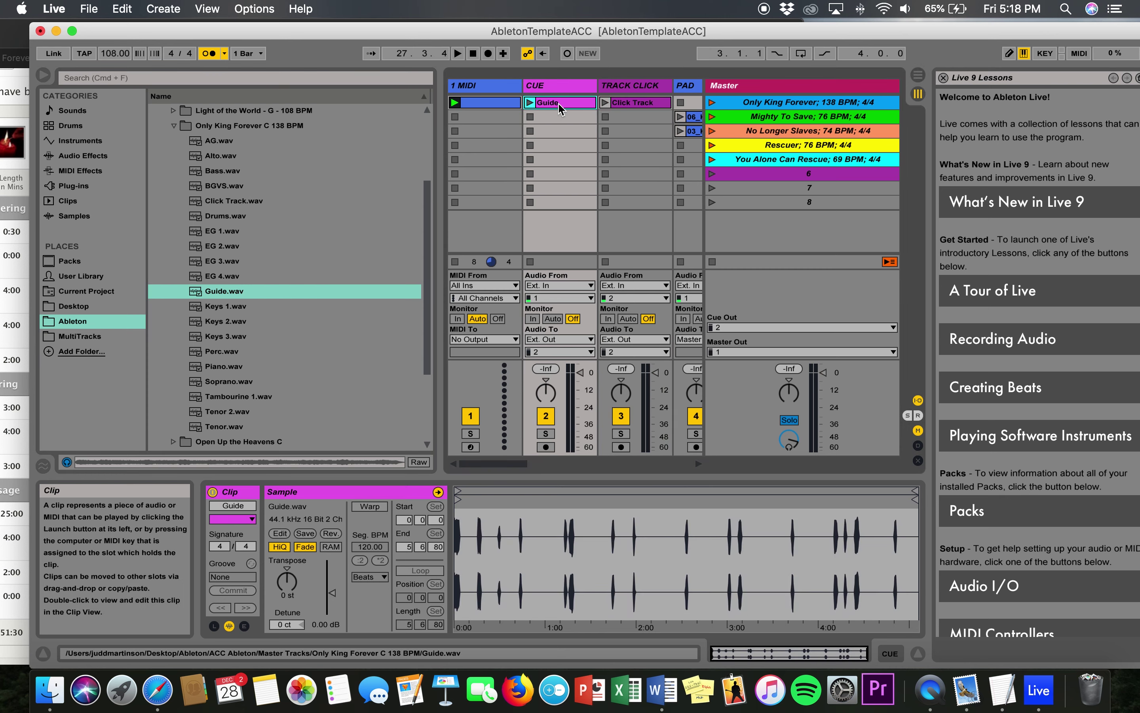
# - Place the EG 1–4, Keys 1–3 and Piano stems together in the Only King Forever scene, on separate tracks starting at 5 Audio
pyautogui.hscroll(3, 585, 193)
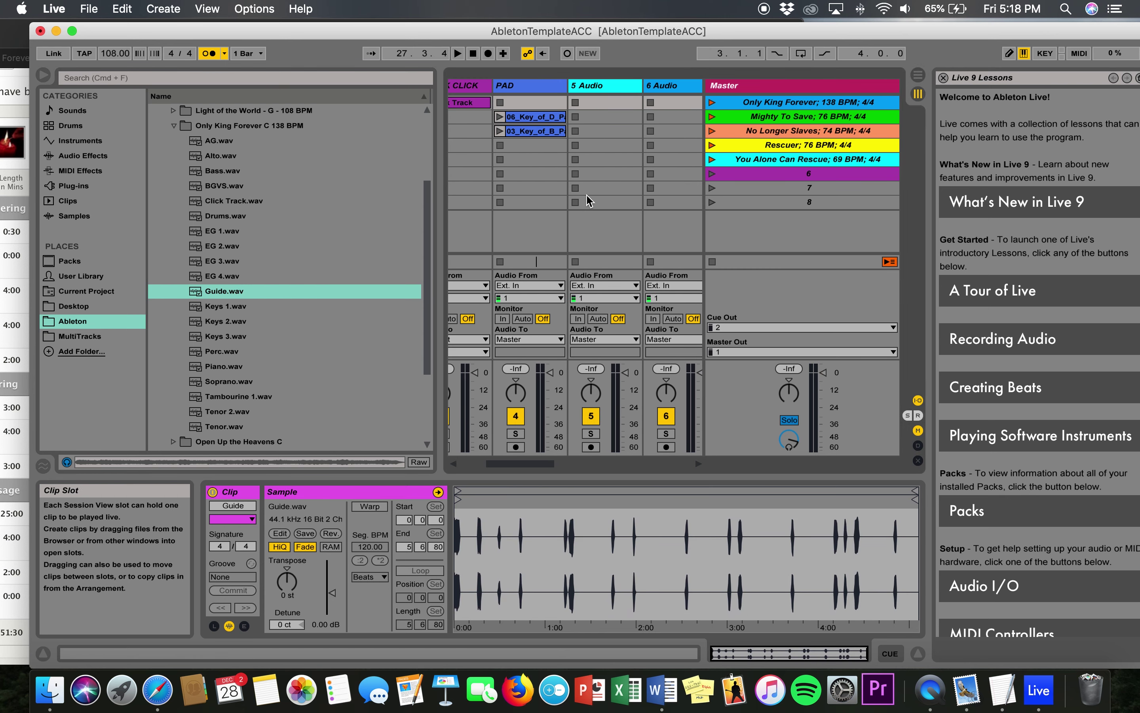
pyautogui.click(234, 144)
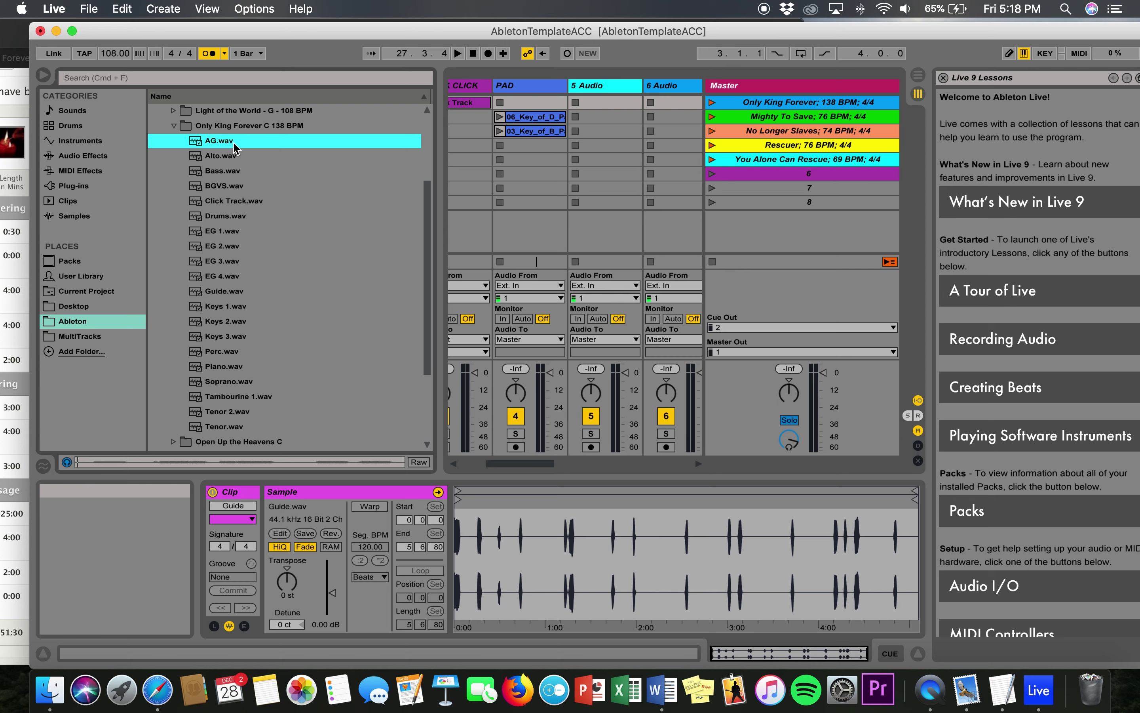
pyautogui.keyDown('shift'); pyautogui.click(228, 426); pyautogui.keyUp('shift')
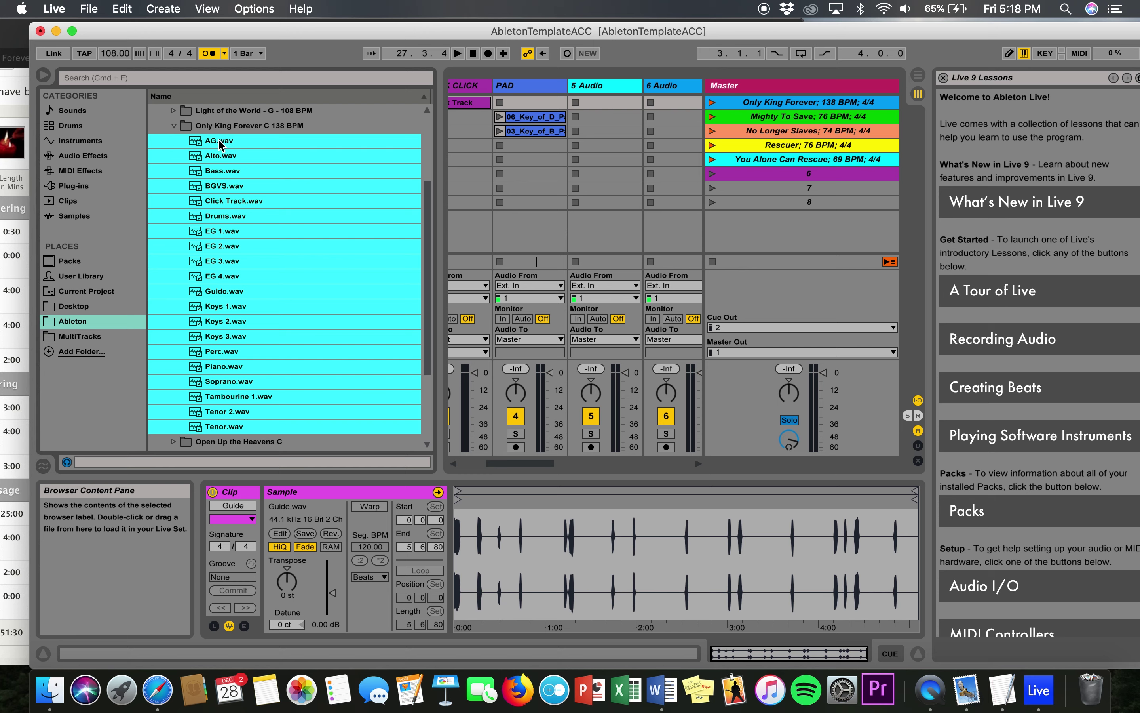
pyautogui.keyDown('super'); pyautogui.click(220, 142); pyautogui.keyUp('super')
pyautogui.keyDown('super'); pyautogui.click(224, 159); pyautogui.keyUp('super')
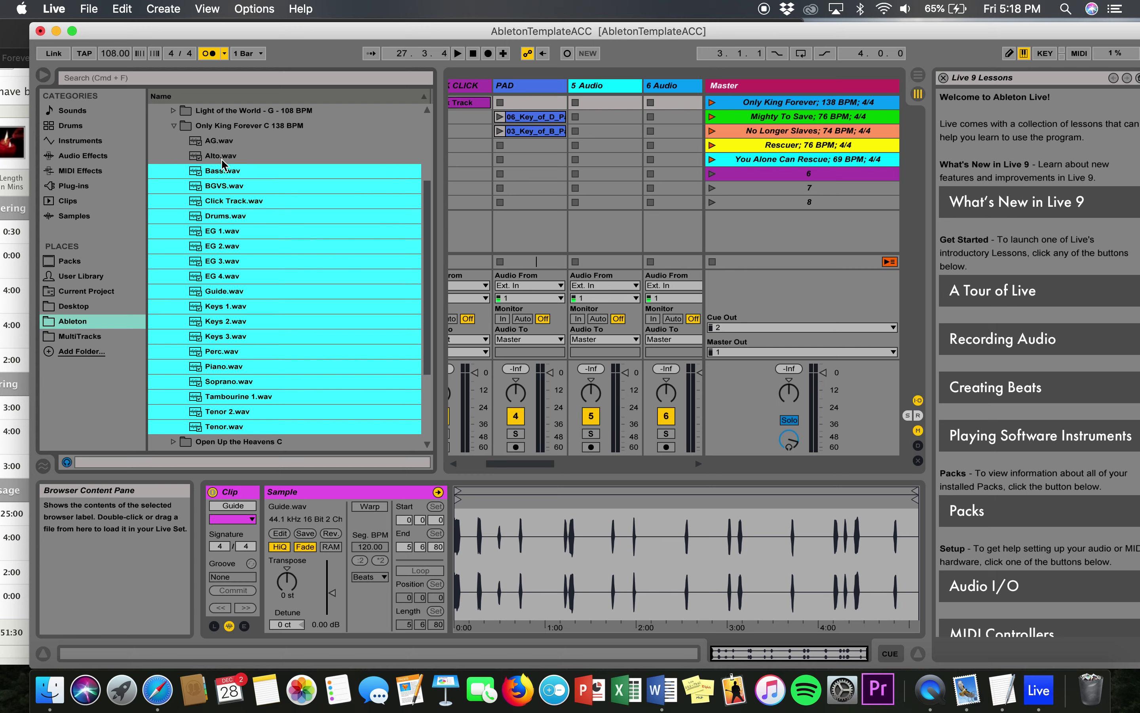
pyautogui.keyDown('super'); pyautogui.click(225, 173); pyautogui.keyUp('super')
pyautogui.keyDown('super'); pyautogui.click(226, 188); pyautogui.keyUp('super')
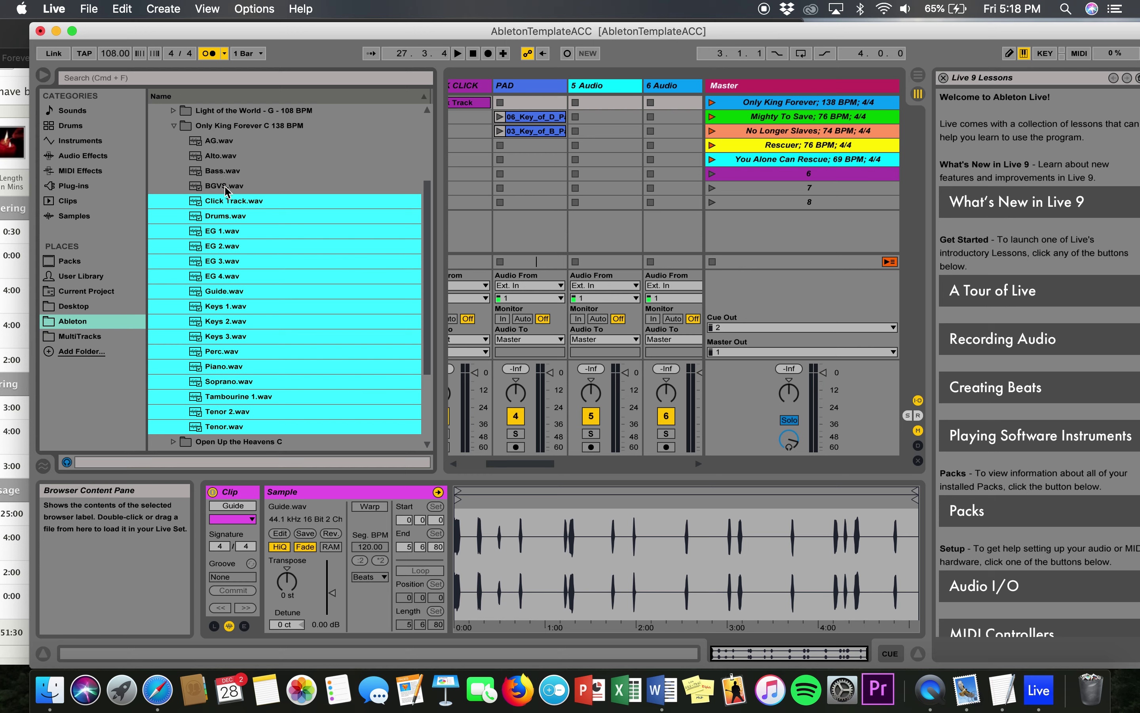
pyautogui.keyDown('super'); pyautogui.click(235, 203); pyautogui.keyUp('super')
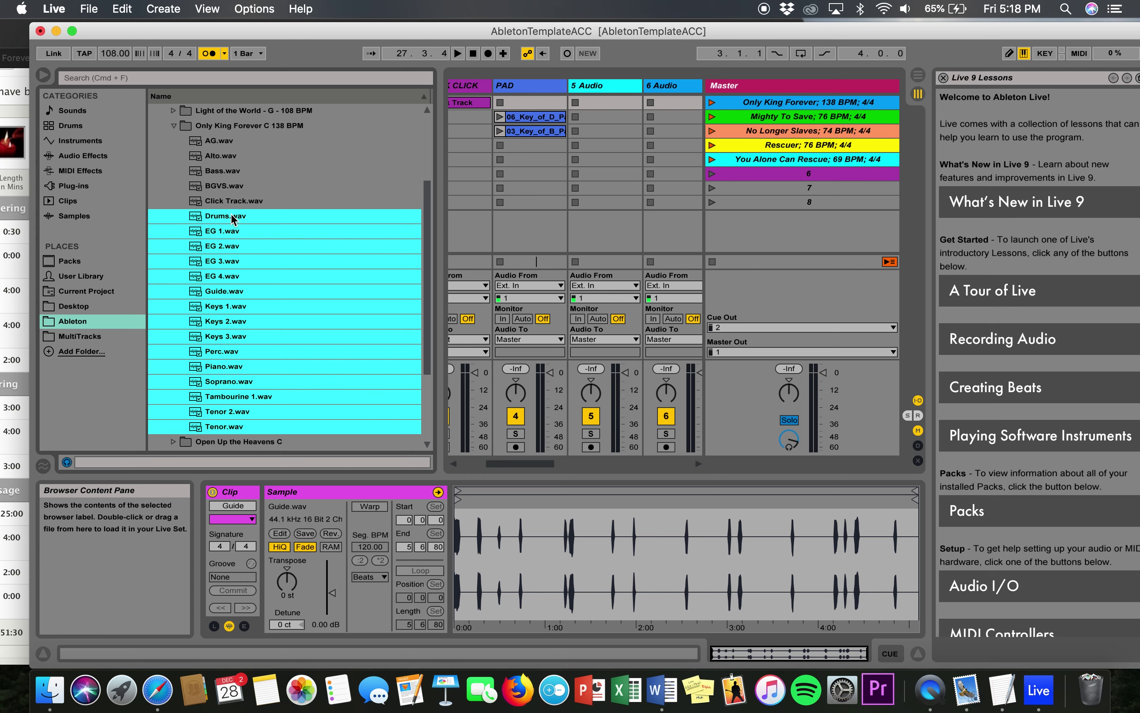
pyautogui.keyDown('super'); pyautogui.click(230, 218); pyautogui.keyUp('super')
pyautogui.keyDown('super'); pyautogui.click(234, 295); pyautogui.keyUp('super')
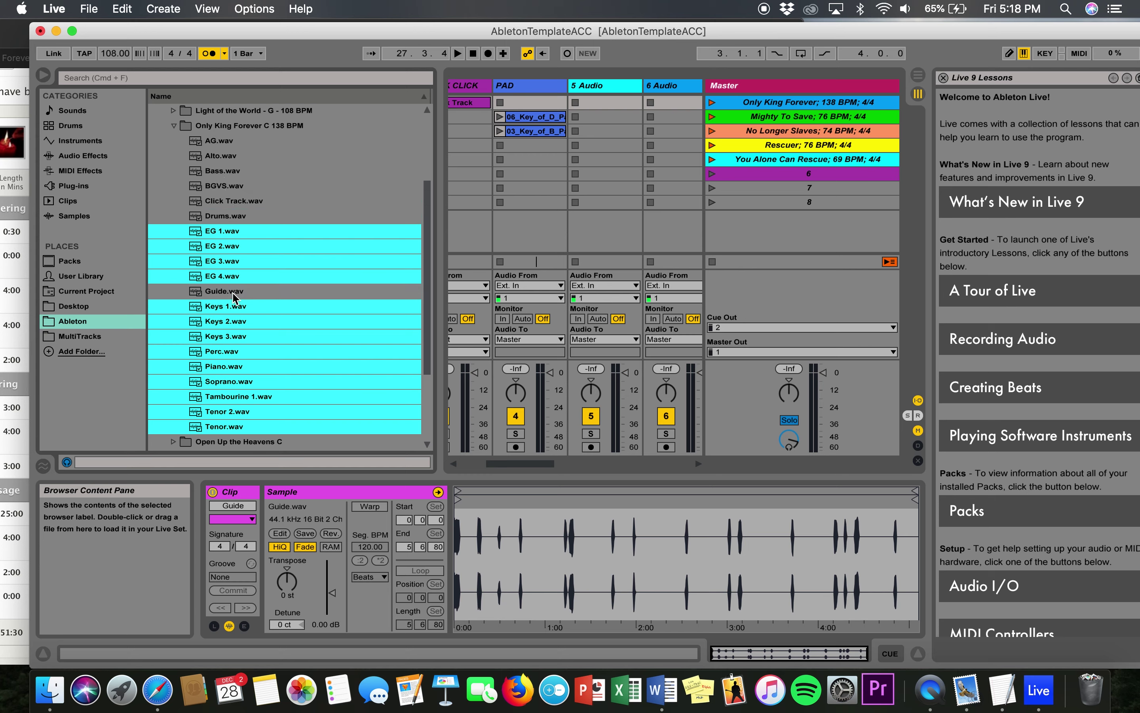
pyautogui.keyDown('super'); pyautogui.click(230, 355); pyautogui.keyUp('super')
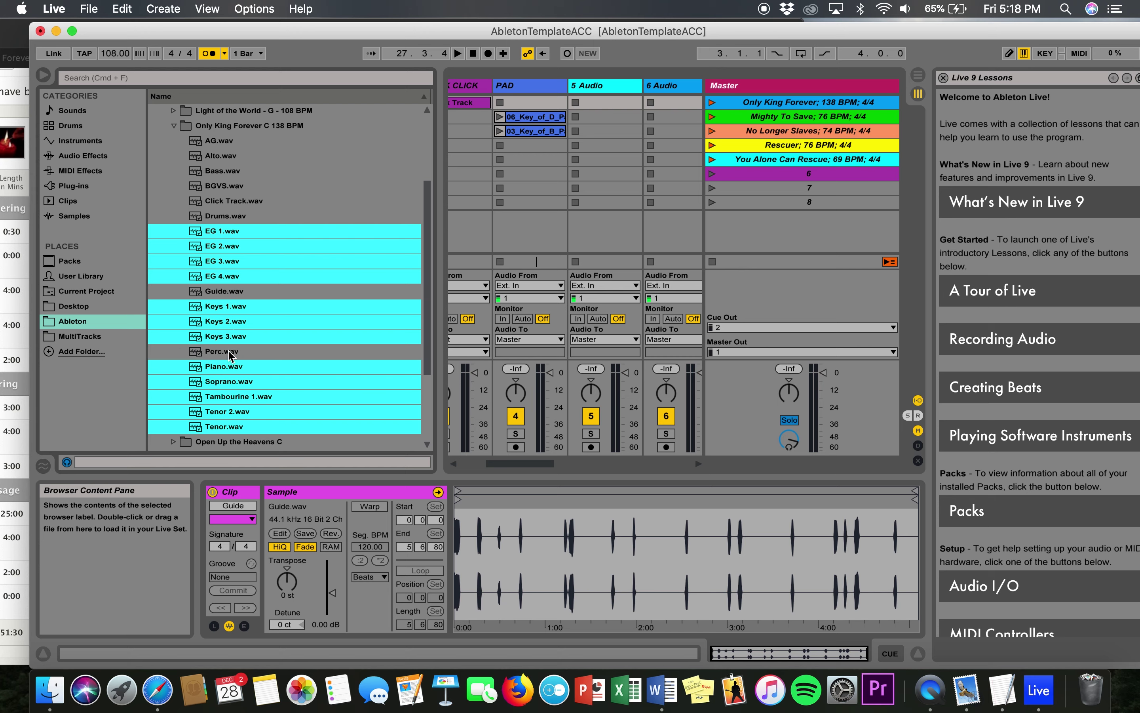
pyautogui.scroll(-2, 229, 354)
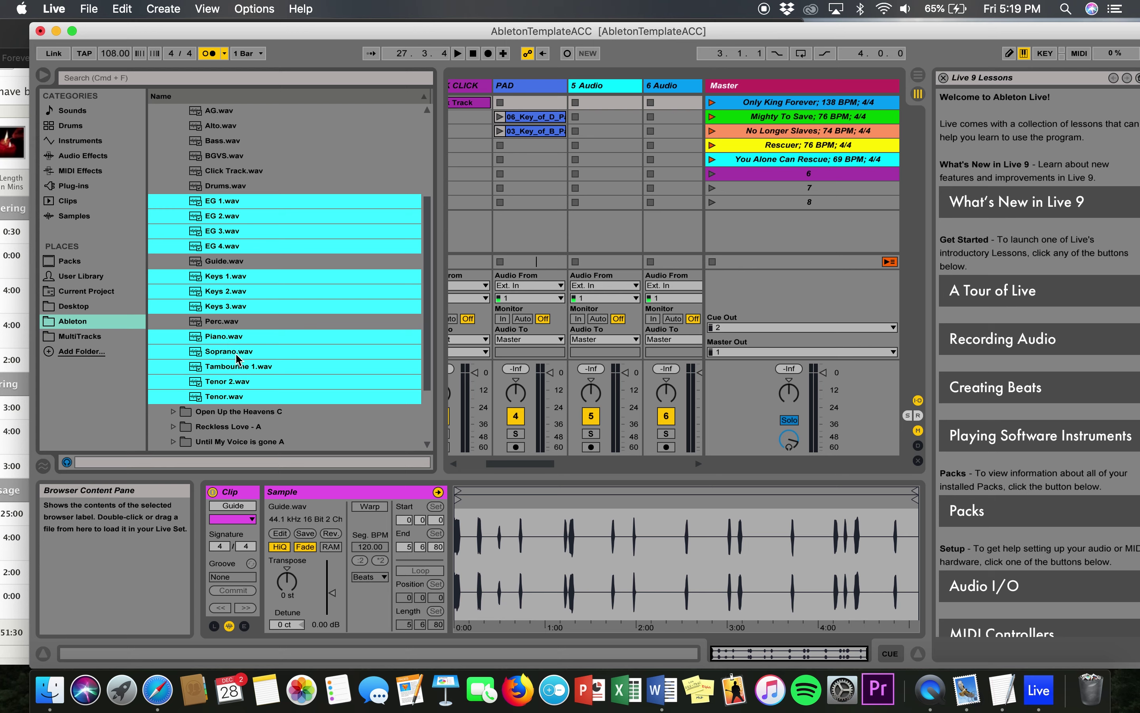
pyautogui.keyDown('super'); pyautogui.click(235, 355); pyautogui.keyUp('super')
pyautogui.keyDown('super'); pyautogui.click(237, 370); pyautogui.keyUp('super')
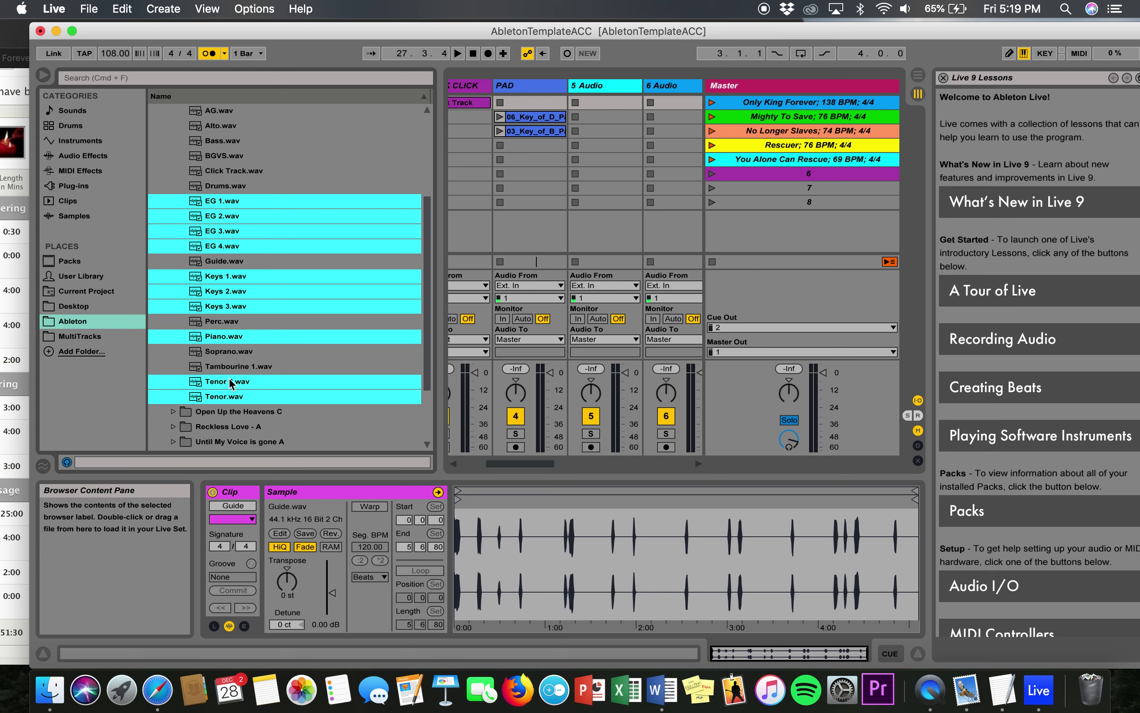
pyautogui.keyDown('super'); pyautogui.click(234, 383); pyautogui.keyUp('super')
pyautogui.keyDown('super'); pyautogui.click(225, 400); pyautogui.keyUp('super')
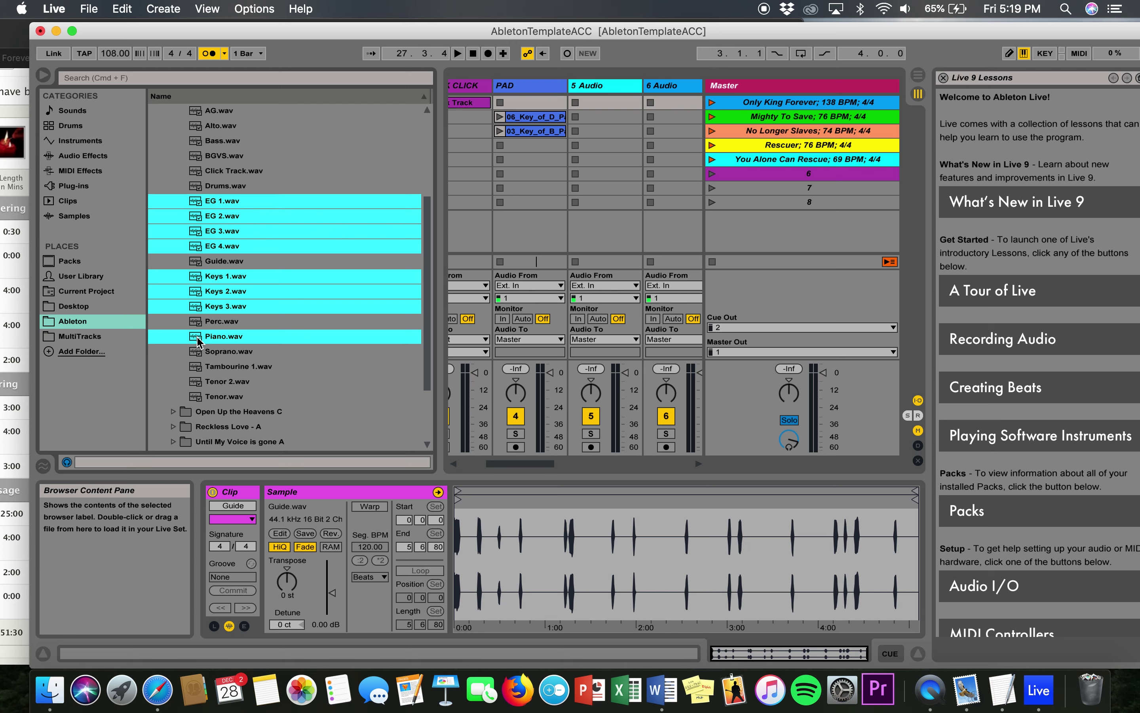
pyautogui.moveTo(194, 341); pyautogui.dragTo(630, 107)
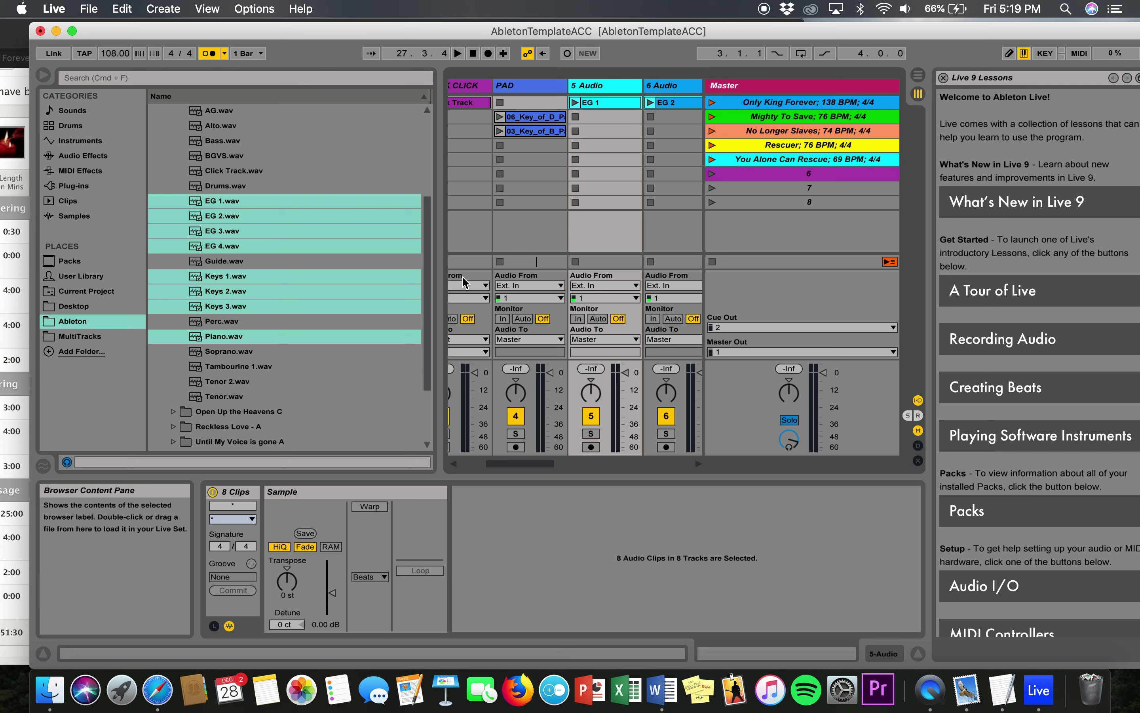
# - Hide the file browser to widen the session grid, and reposition the Live window to fit the screen
pyautogui.hscroll(-5, 609, 155)
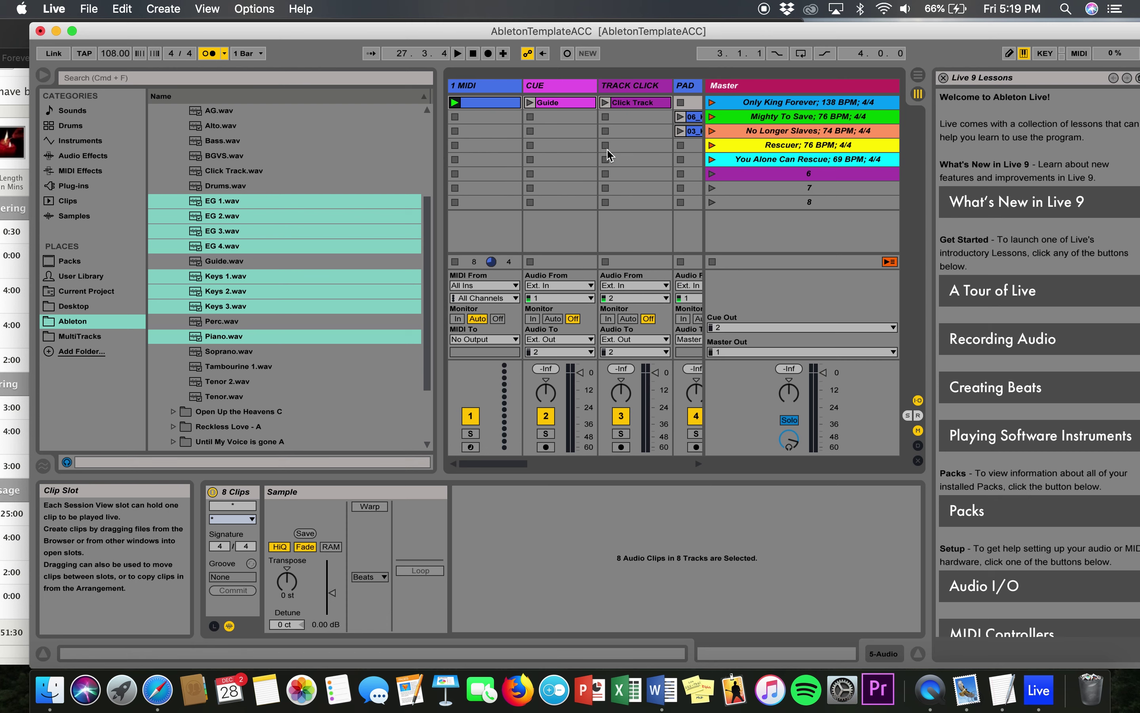
pyautogui.click(43, 74)
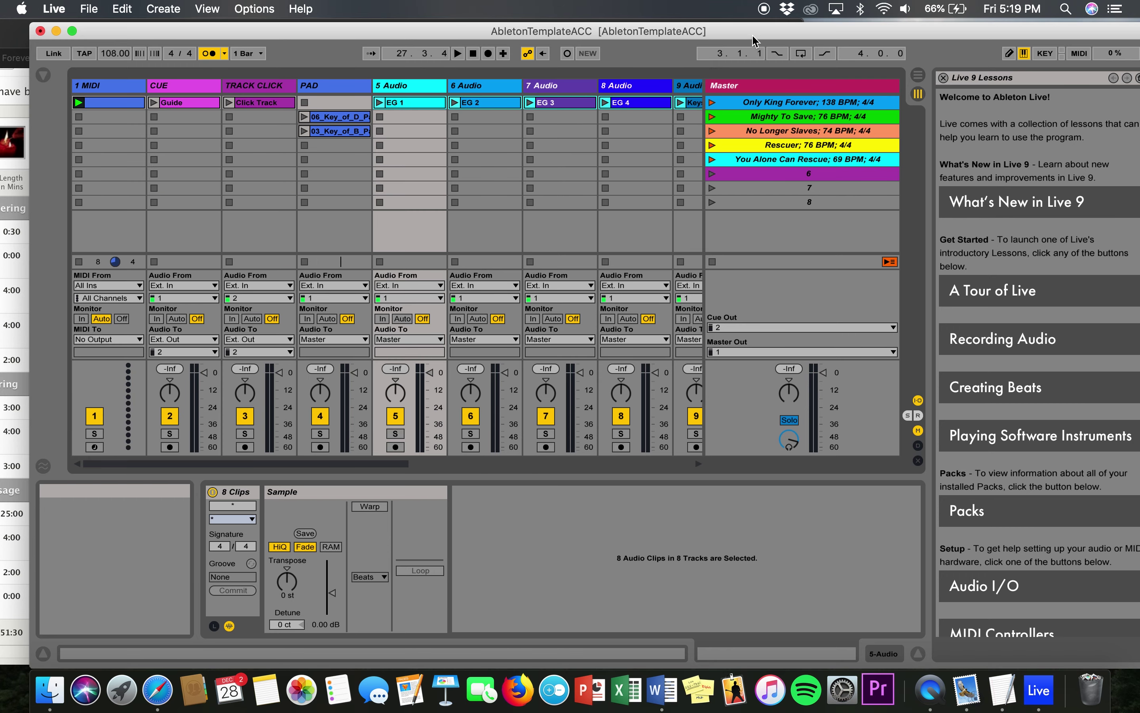
pyautogui.moveTo(755, 34); pyautogui.dragTo(712, 7)
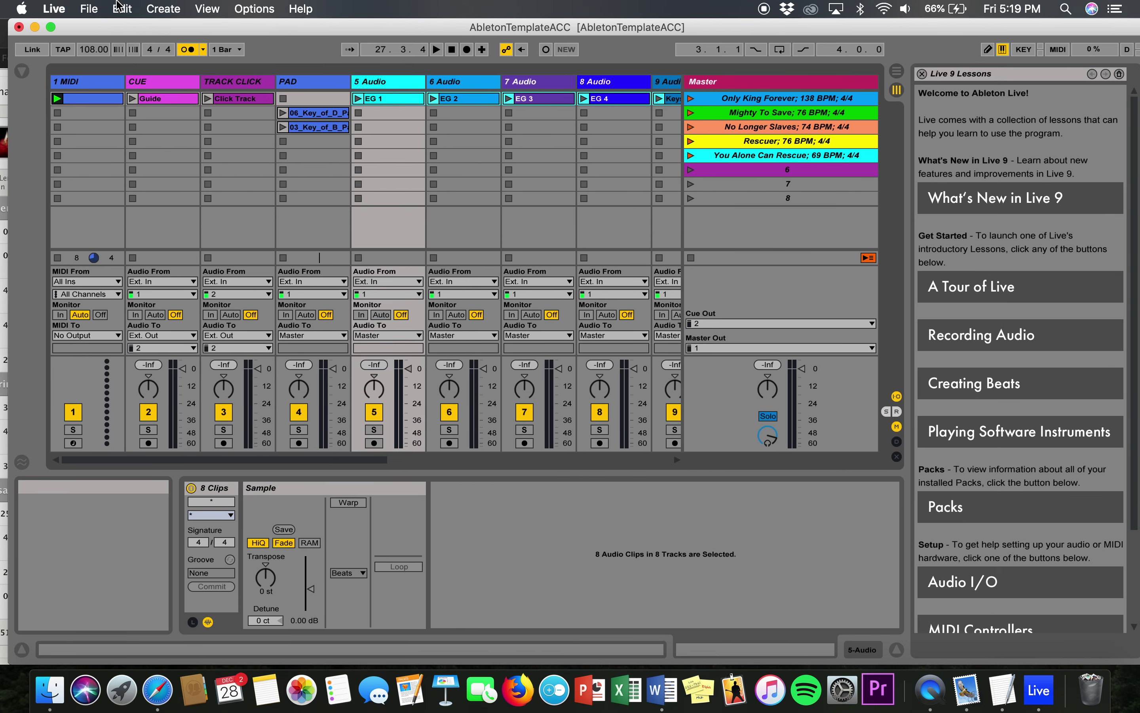
# - Save the Live Set under the name December30/2018 on the Desktop
pyautogui.click(92, 7)
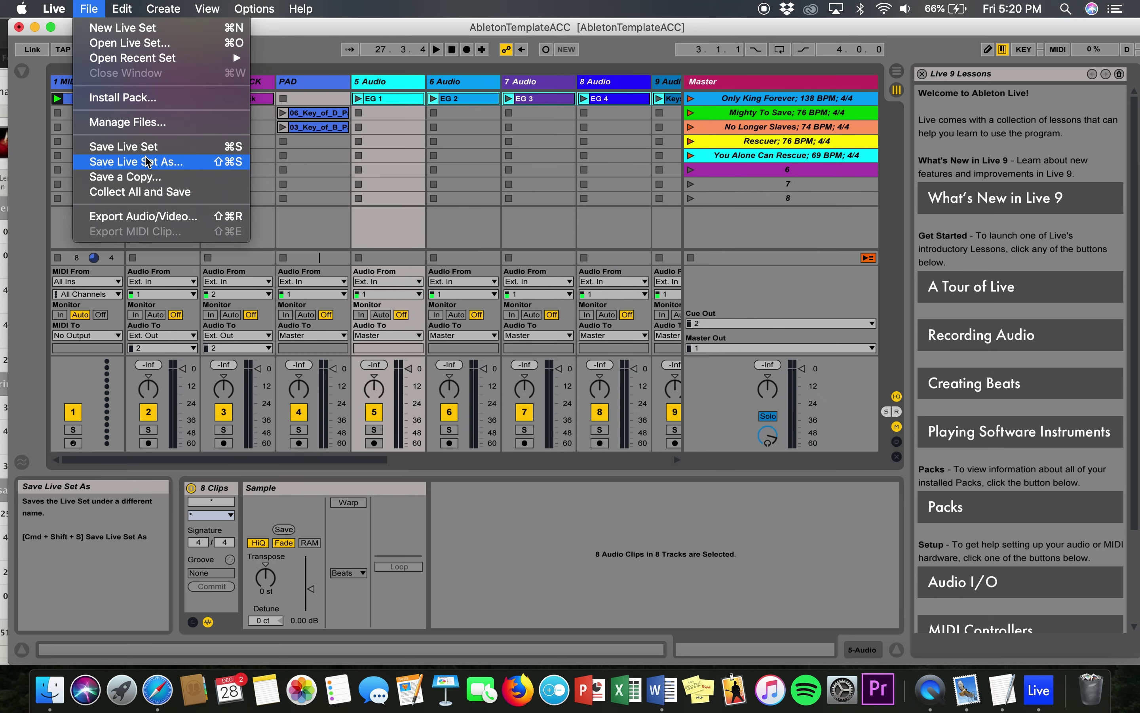
pyautogui.click(147, 161)
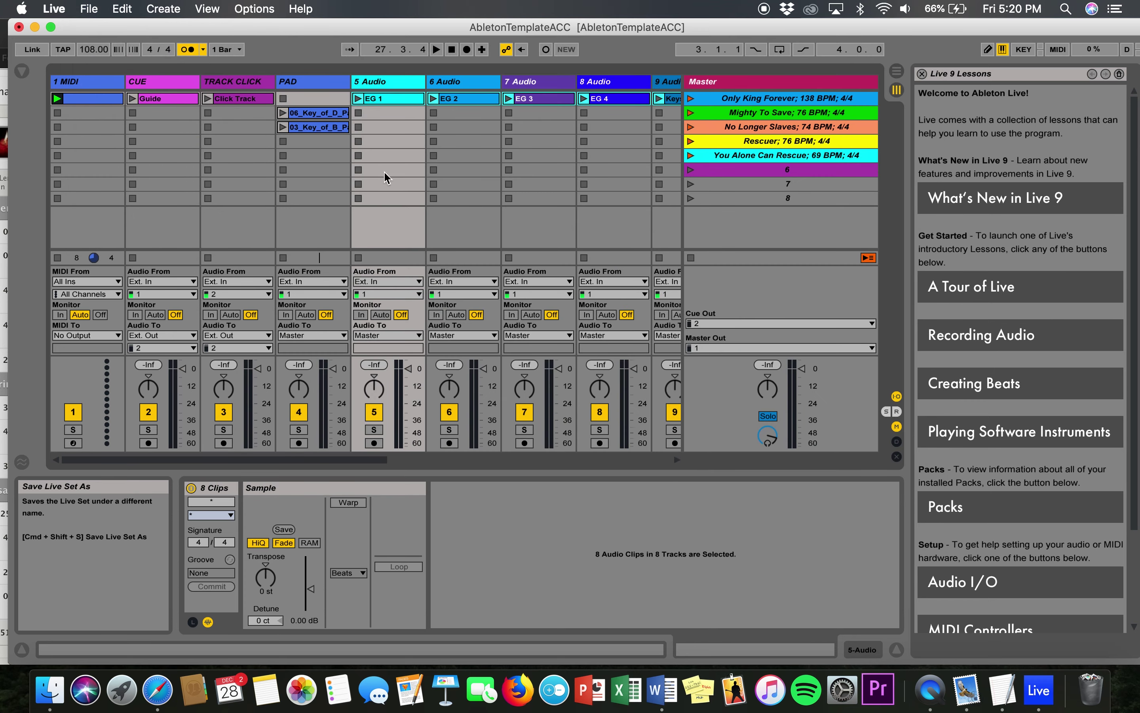
pyautogui.write('D')
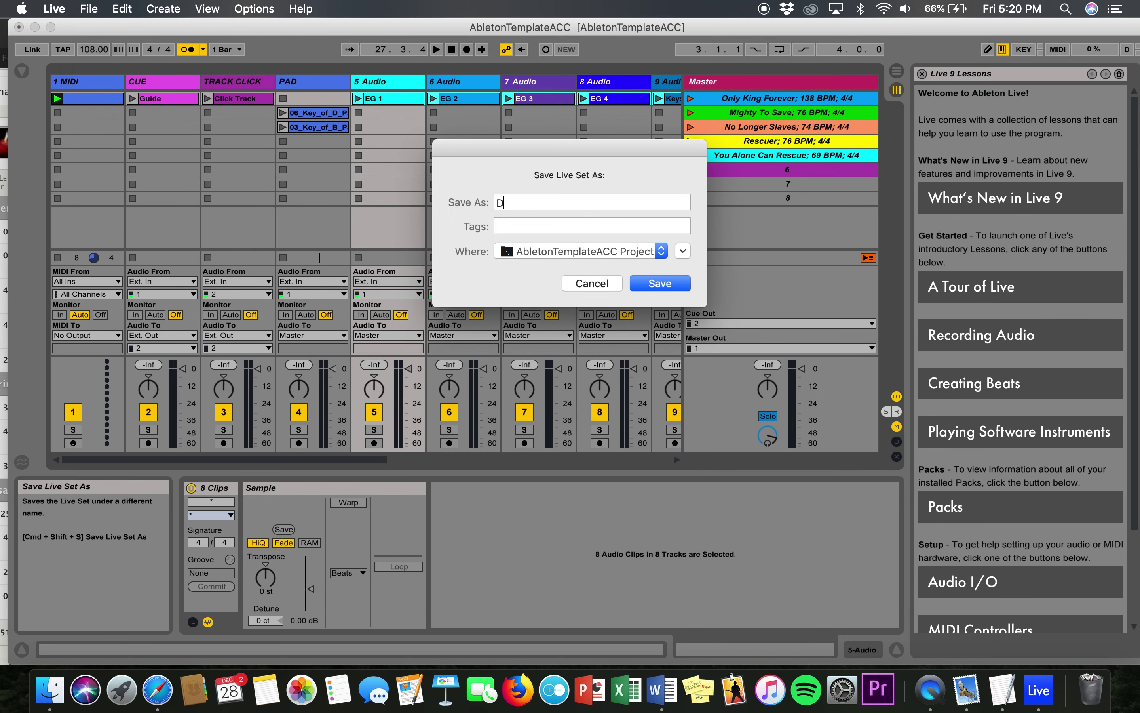
pyautogui.write('ecember30')
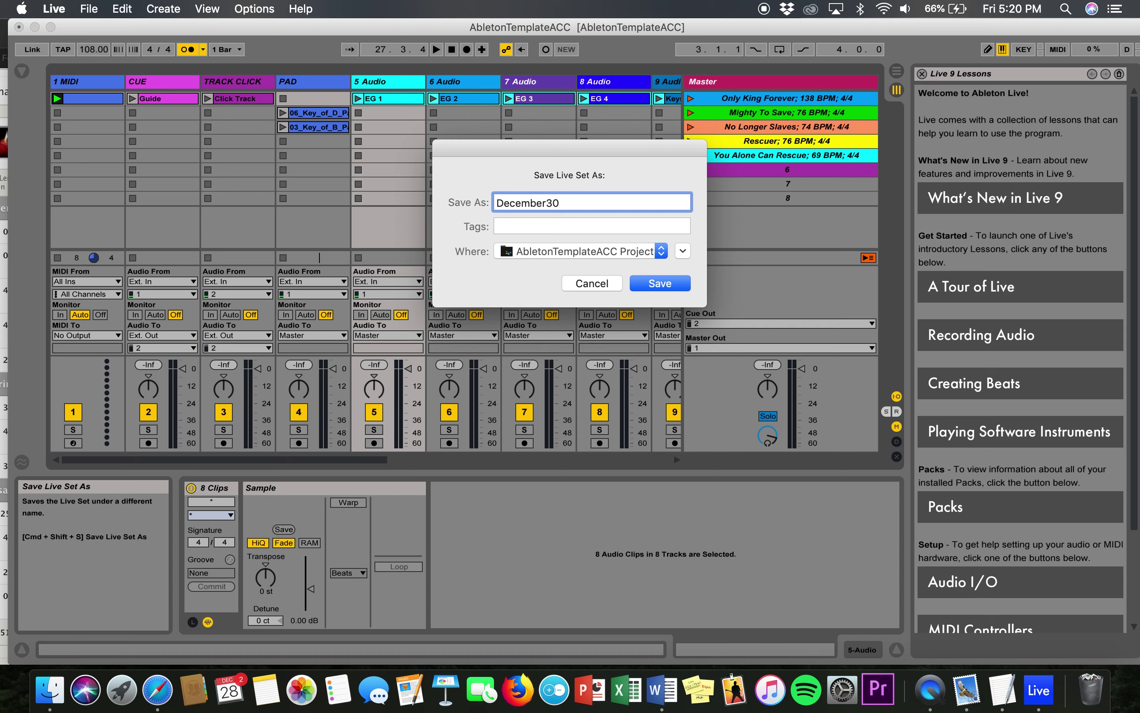
pyautogui.write('/2018')
pyautogui.click(652, 254)
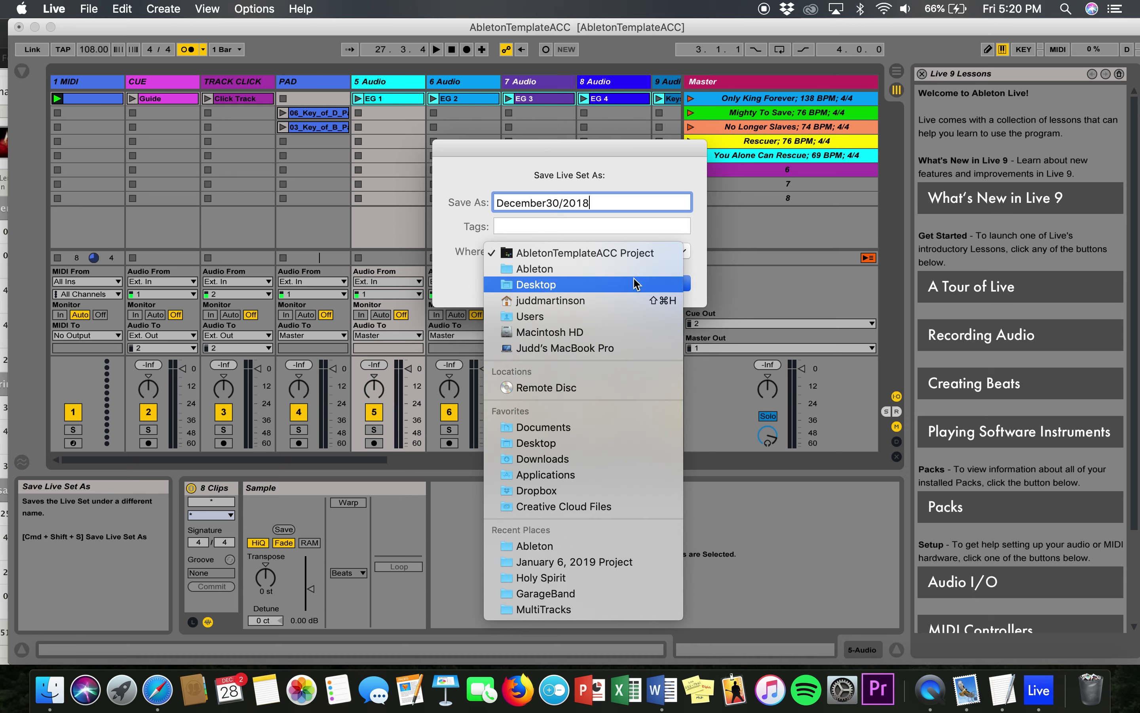
pyautogui.click(637, 284)
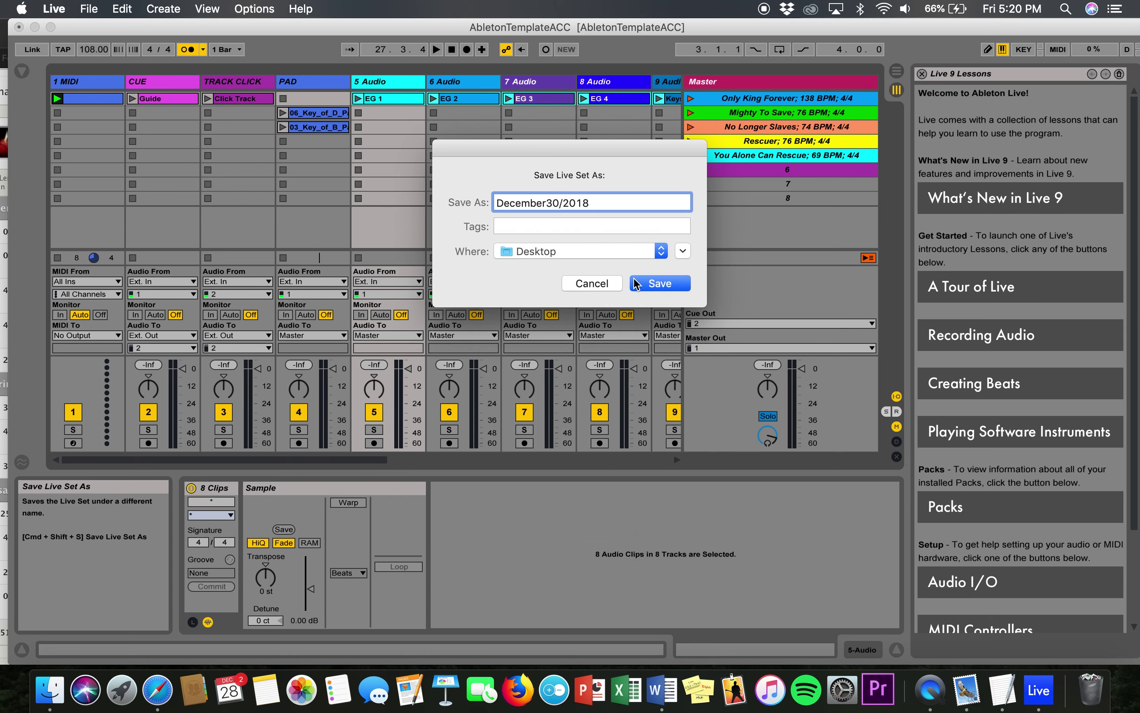
pyautogui.click(662, 283)
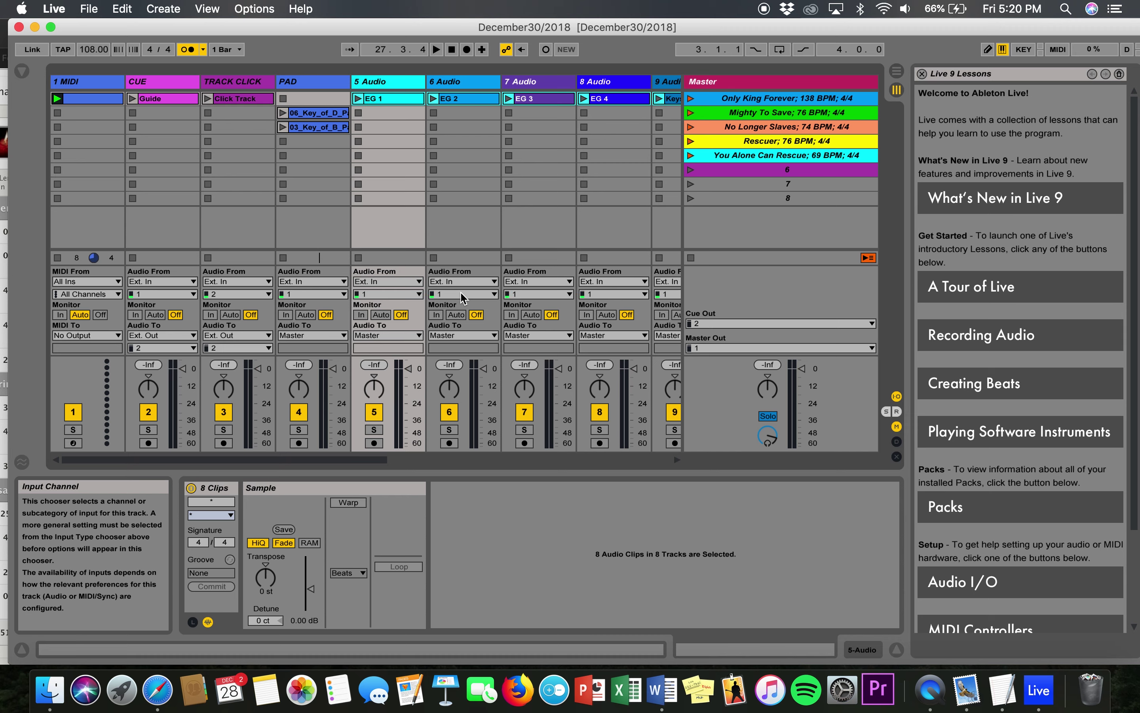
# - Save the Live Set again as December30_2018 inside the December30/2018 Project folder
pyautogui.click(90, 8)
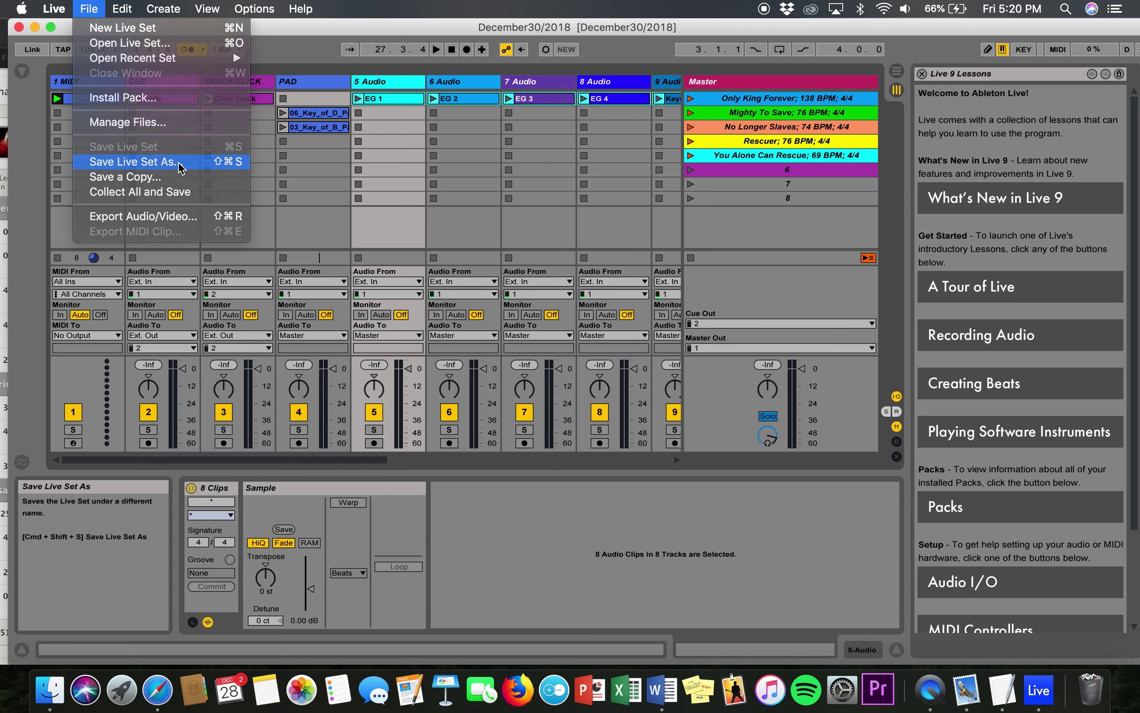
pyautogui.click(136, 161)
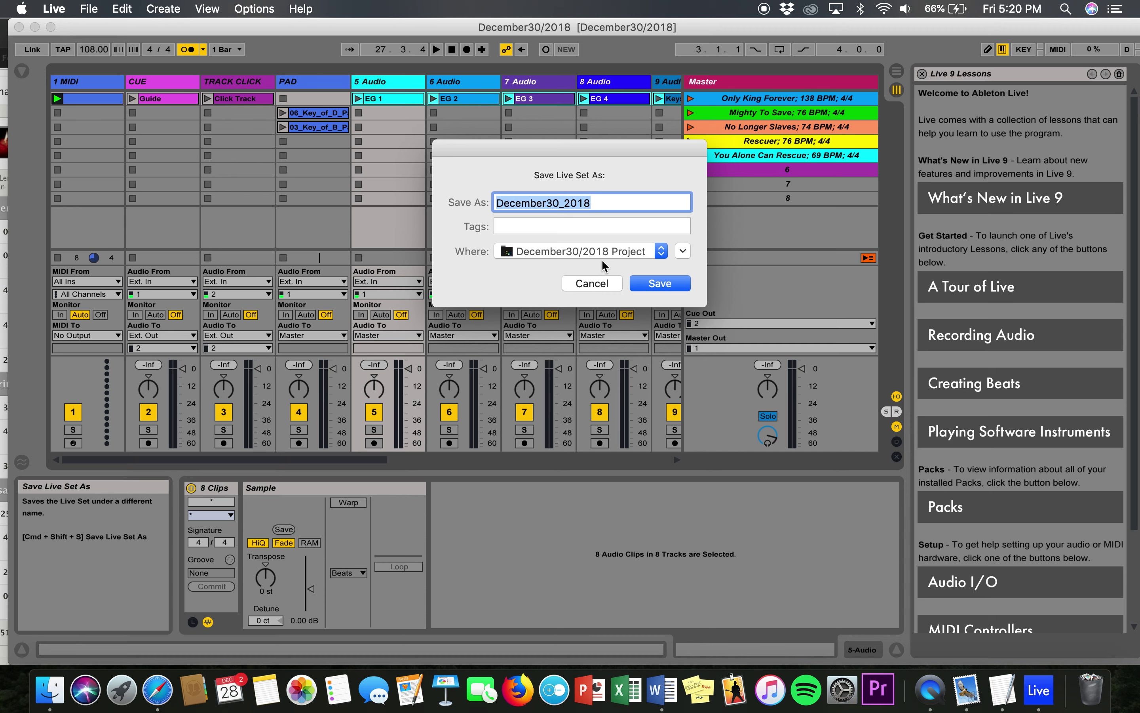
pyautogui.click(595, 197)
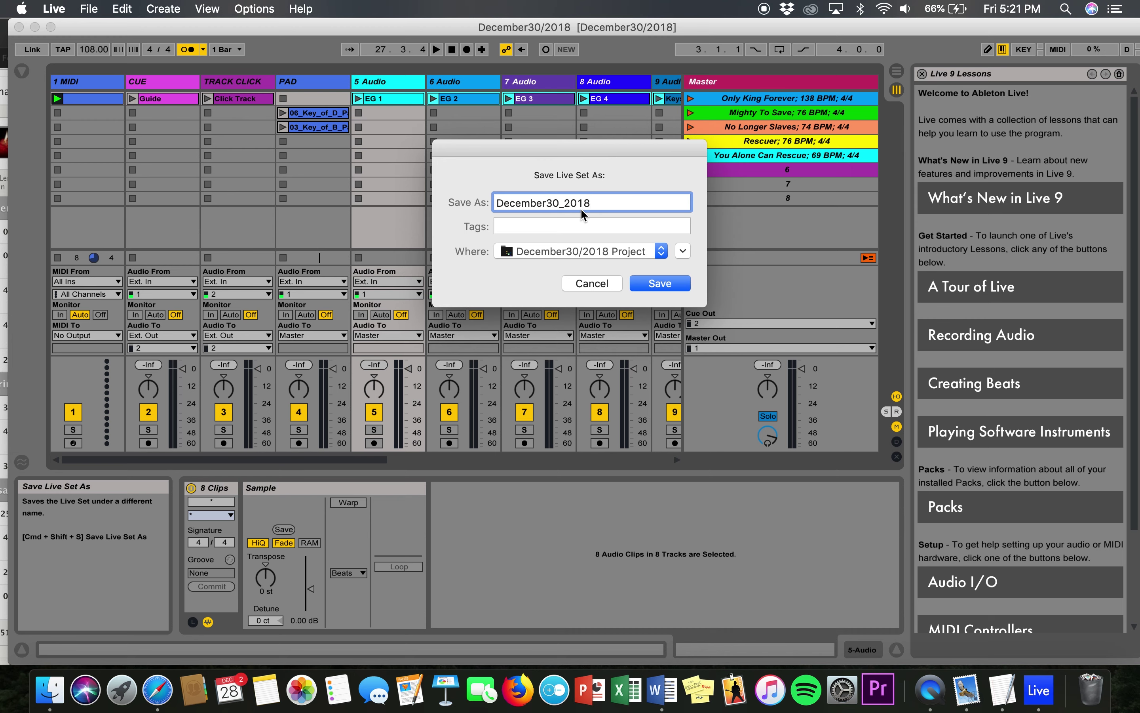
pyautogui.click(639, 253)
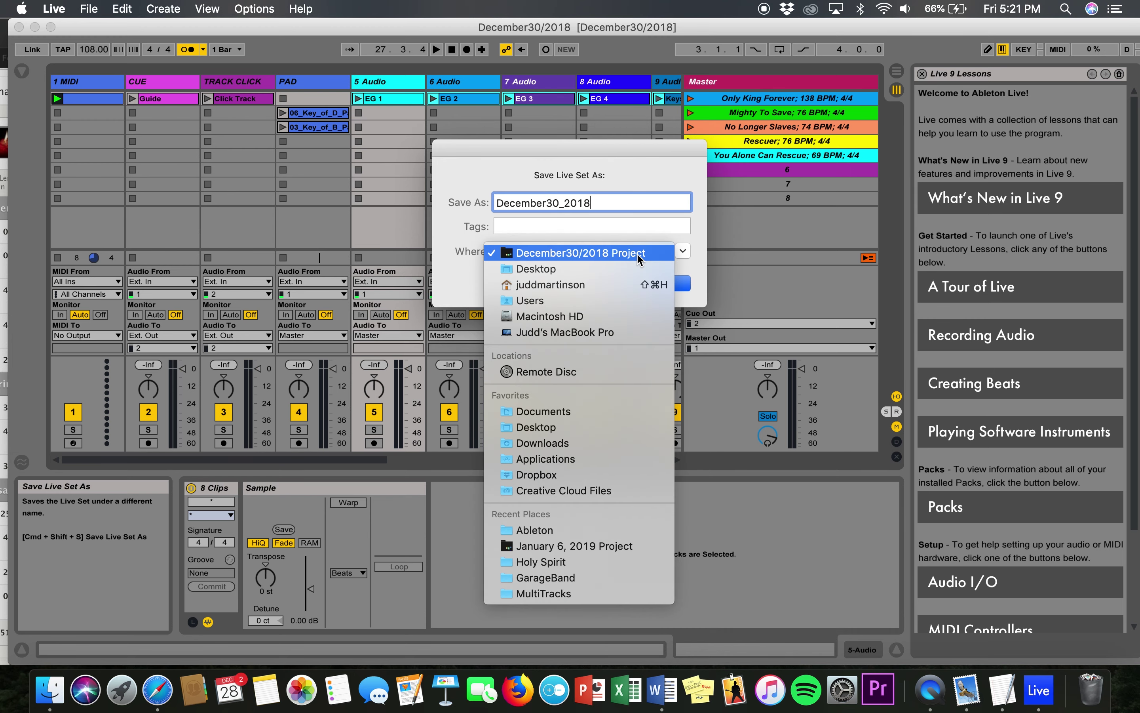
pyautogui.click(637, 257)
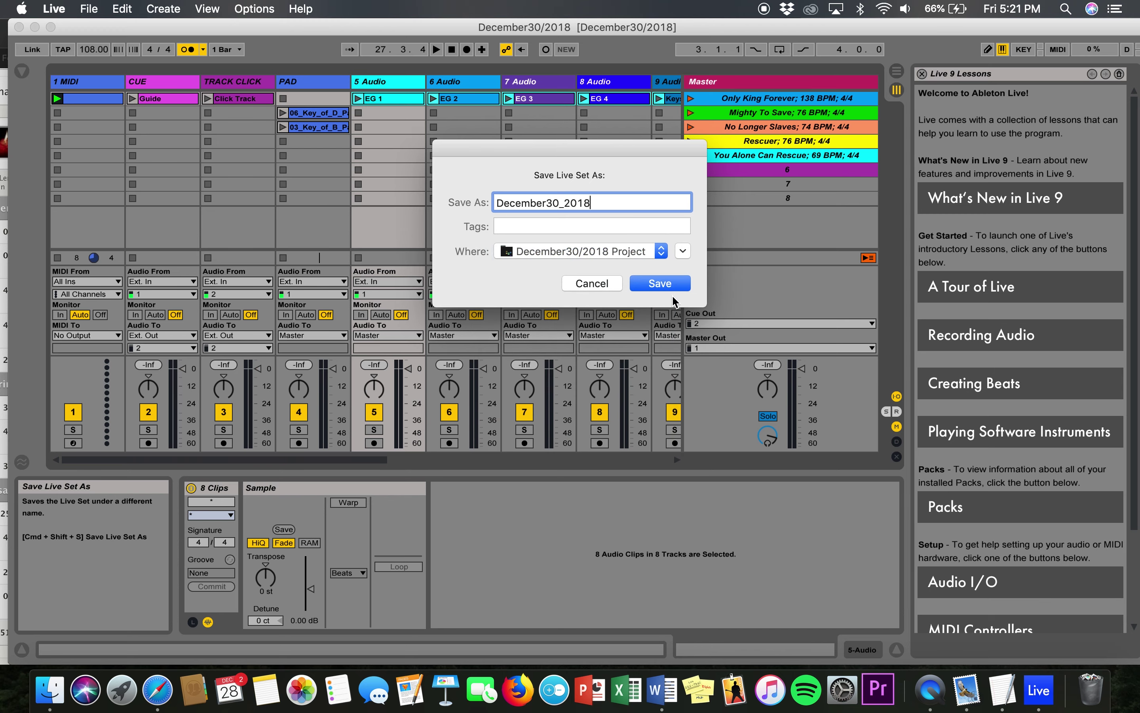
pyautogui.click(665, 284)
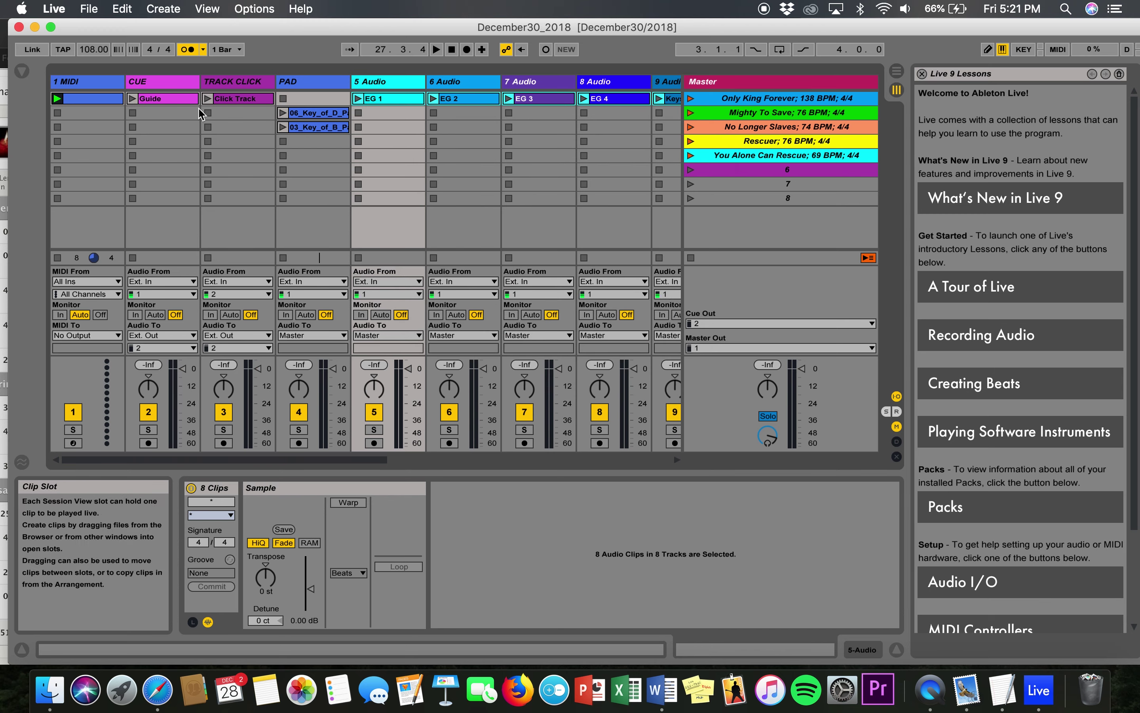
# - Collect all and save, copying files from elsewhere, other Projects, the User Library and Factory Packs into the project
pyautogui.click(92, 8)
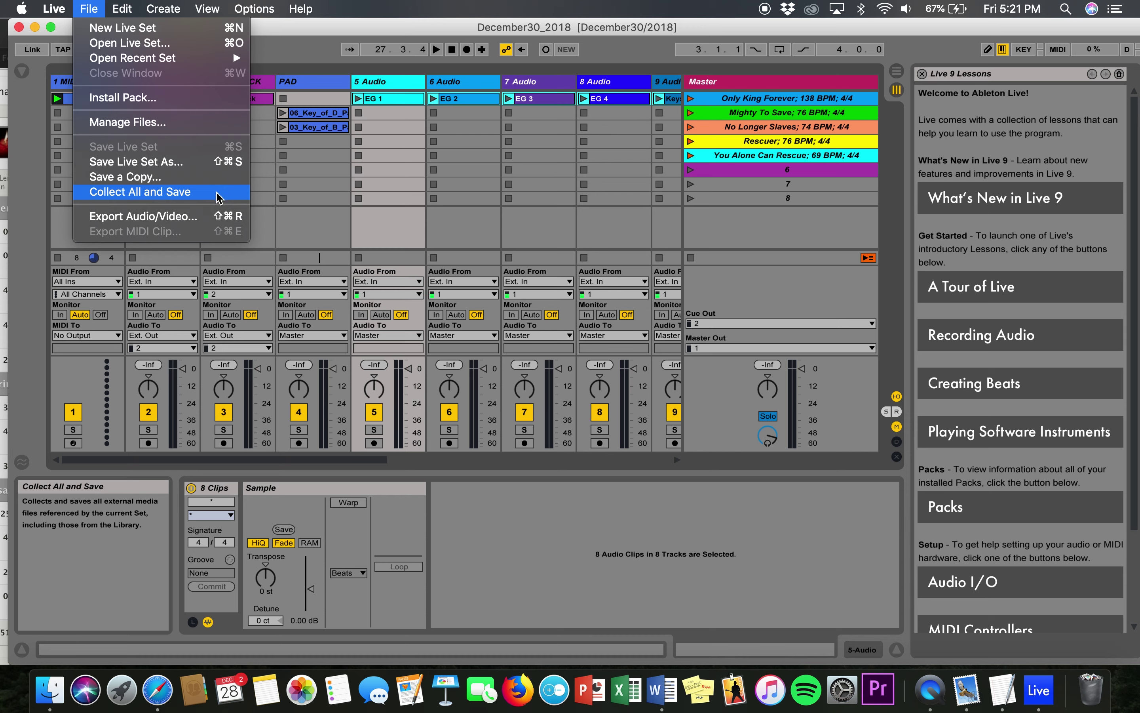
pyautogui.click(169, 197)
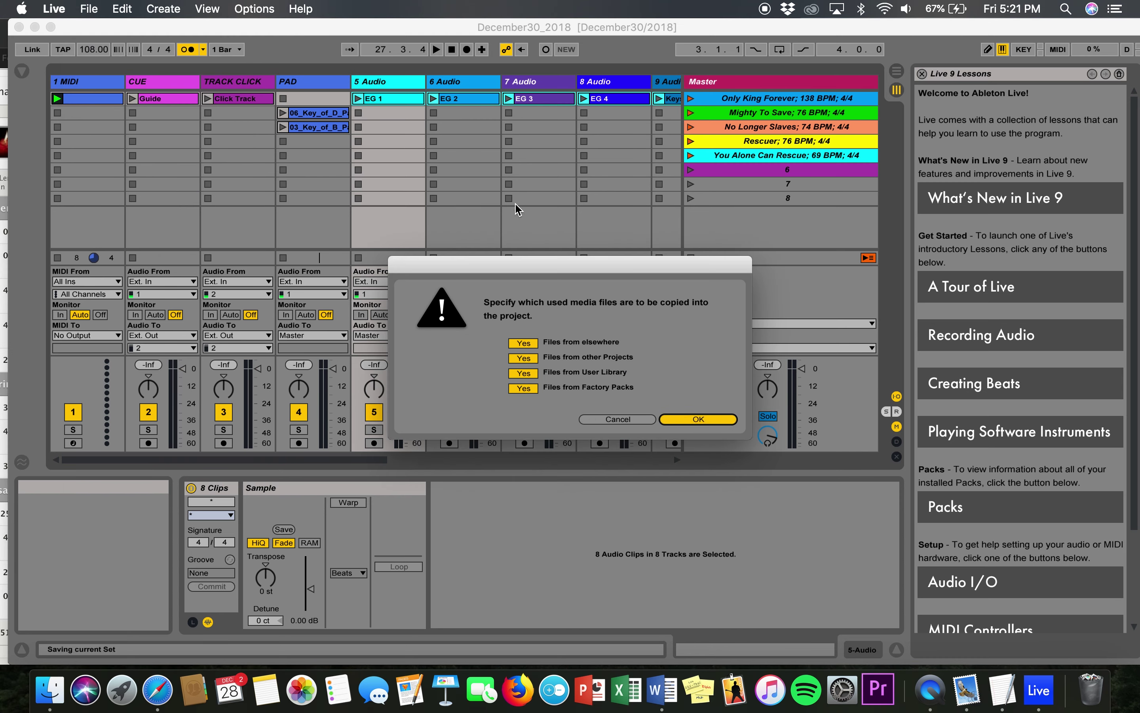
pyautogui.click(699, 420)
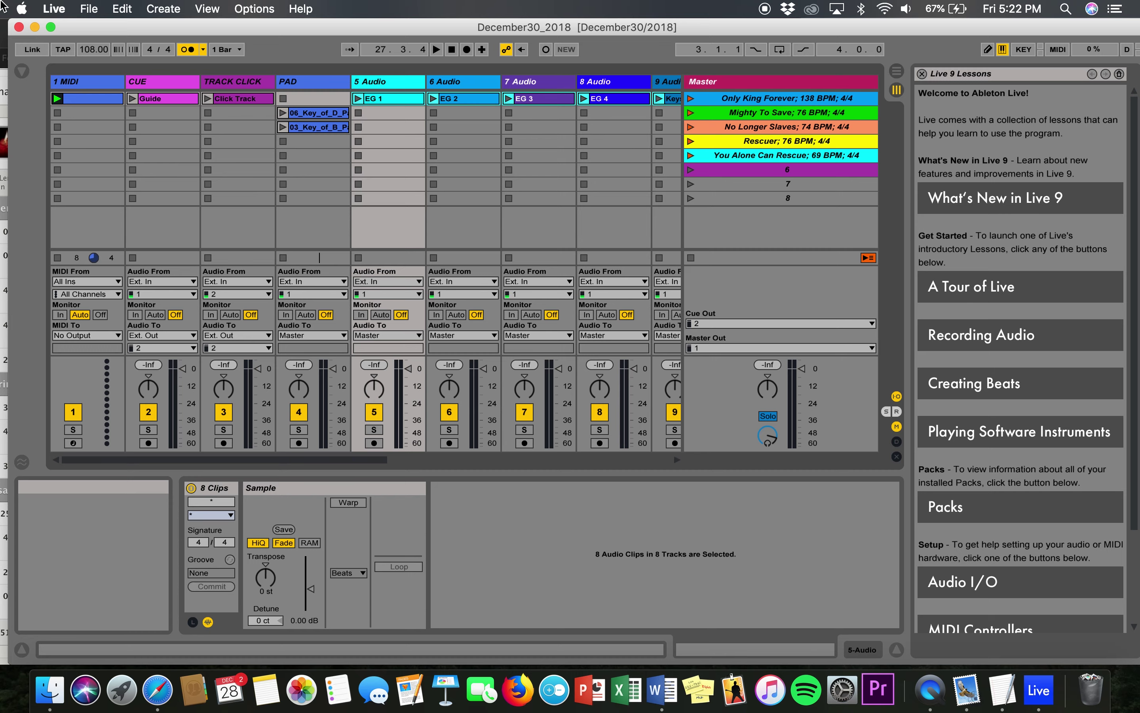
# - Clear the desktop by closing the Live Set and the AbletonTemplateACC Project Finder window, and minimizing the Safari window
pyautogui.click(19, 27)
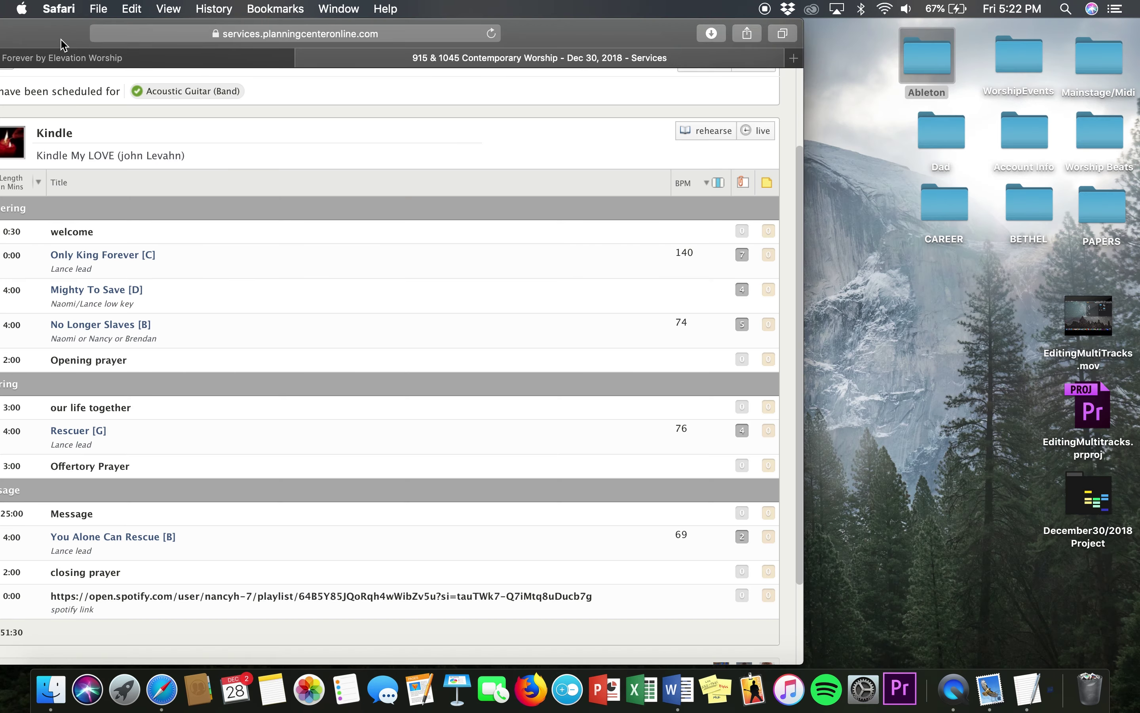
pyautogui.moveTo(65, 43); pyautogui.dragTo(272, 5)
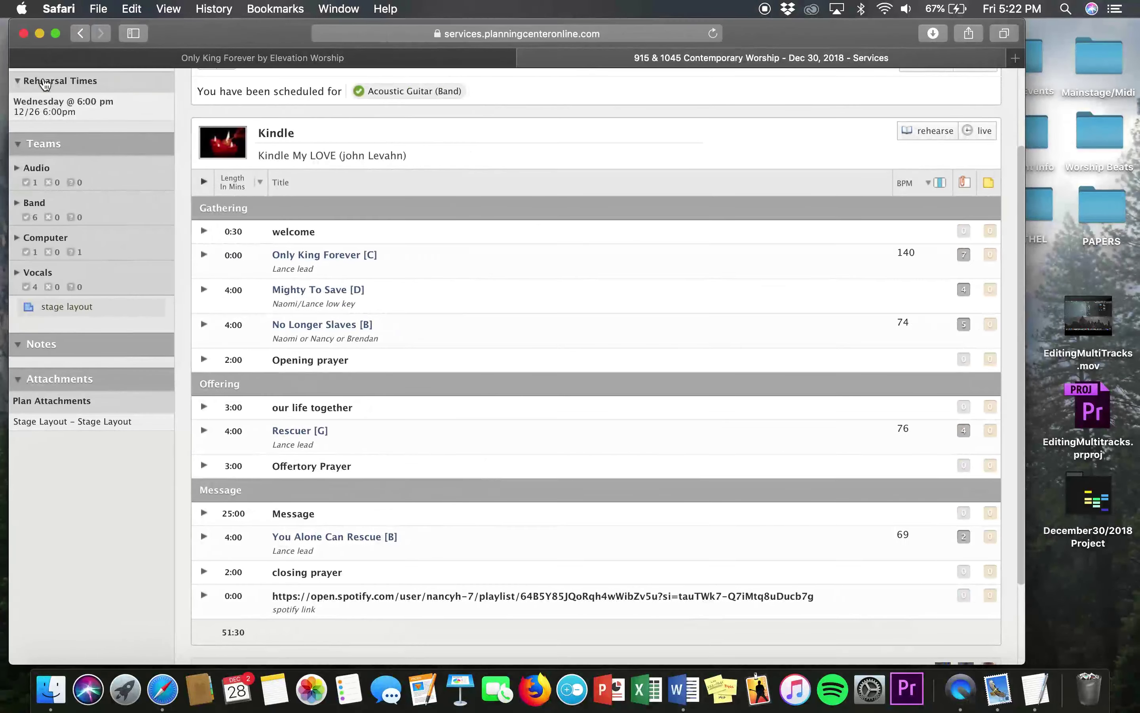
pyautogui.click(41, 36)
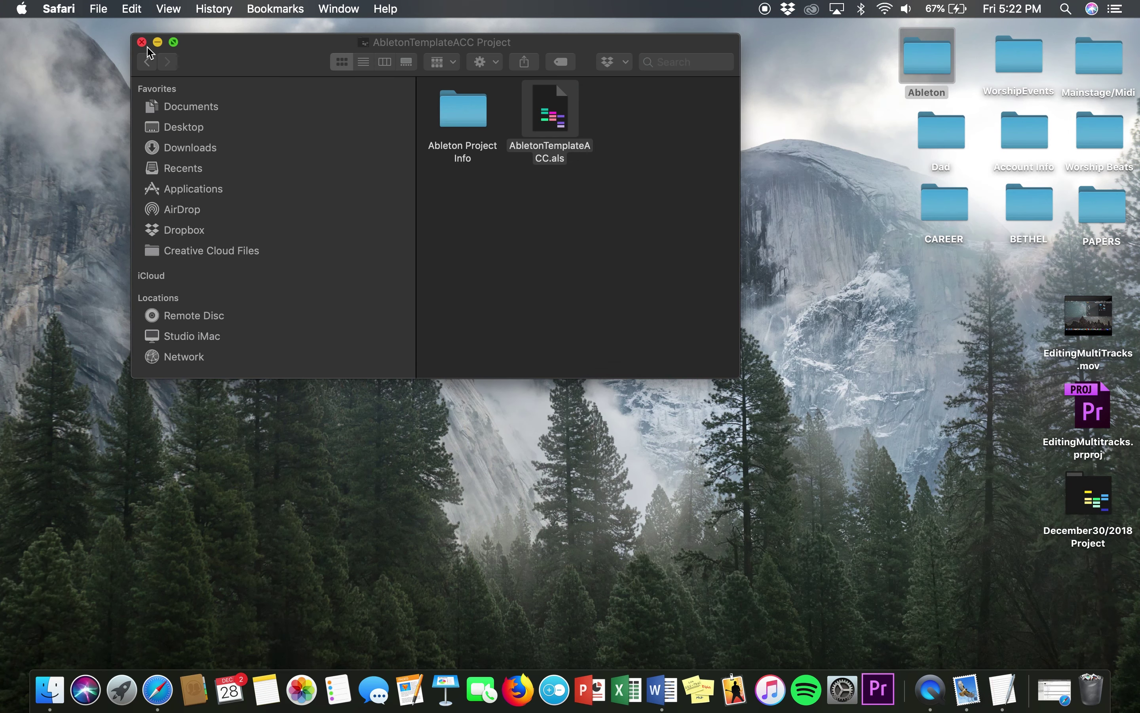
pyautogui.click(144, 43)
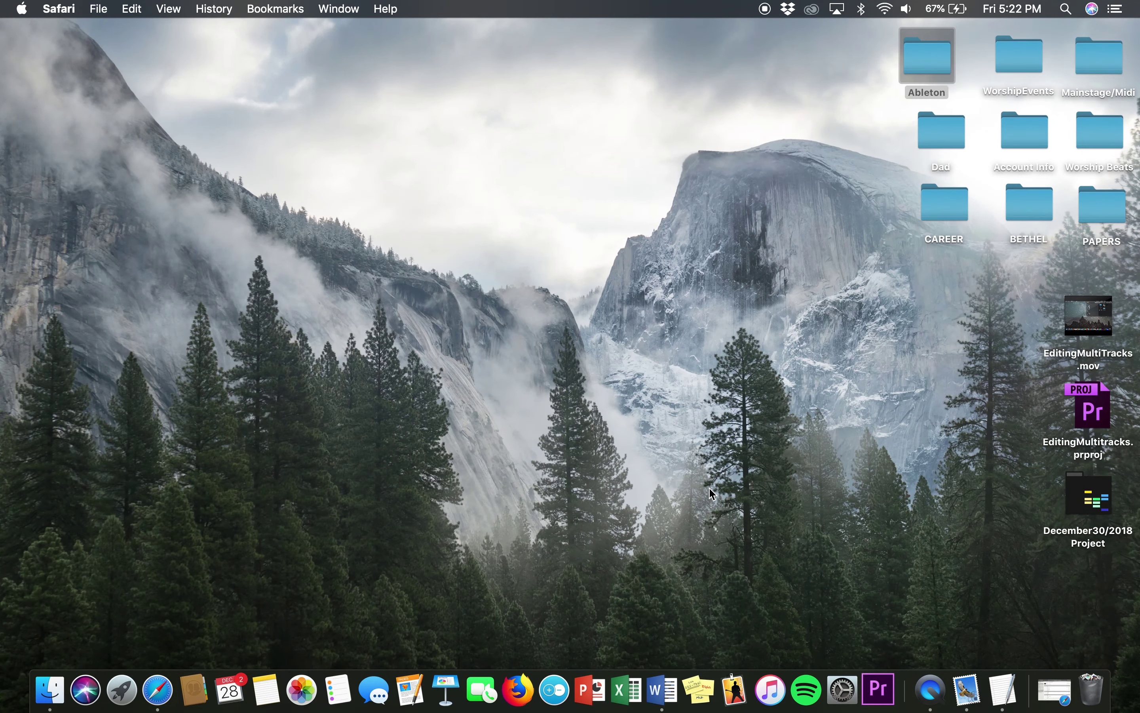
# - Move the December30/2018 Project folder to an open area of the desktop and check the audio files in its Samples > Imported folder
pyautogui.moveTo(1094, 502); pyautogui.dragTo(778, 336)
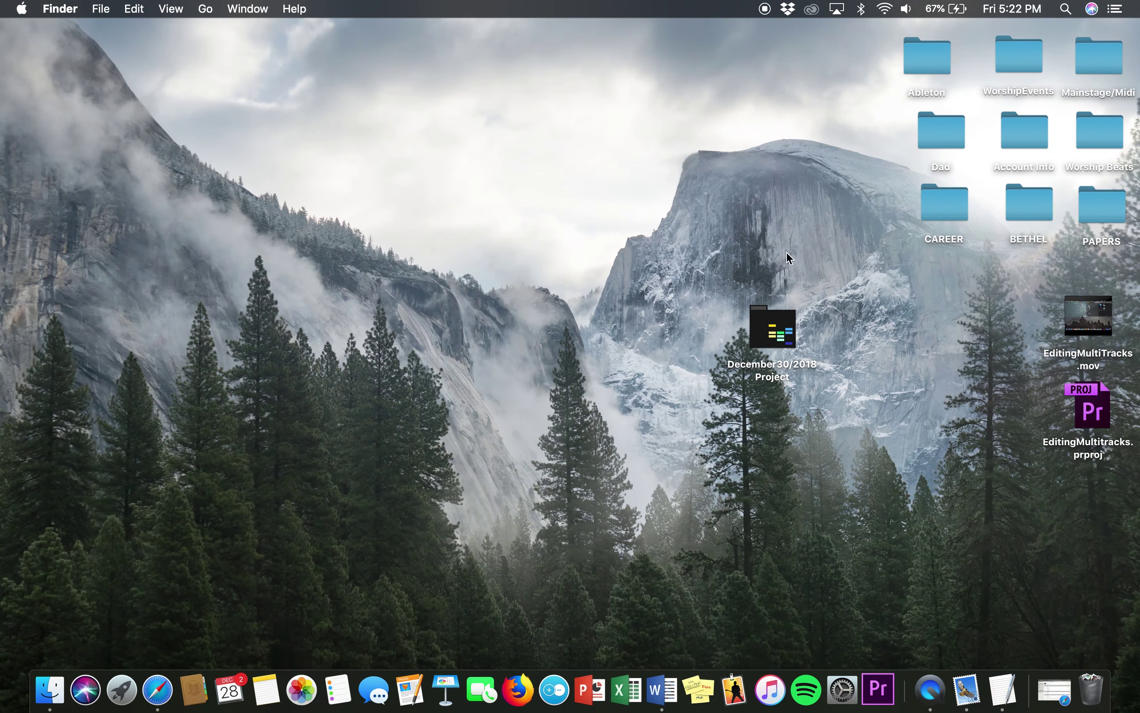
pyautogui.doubleClick(782, 328)
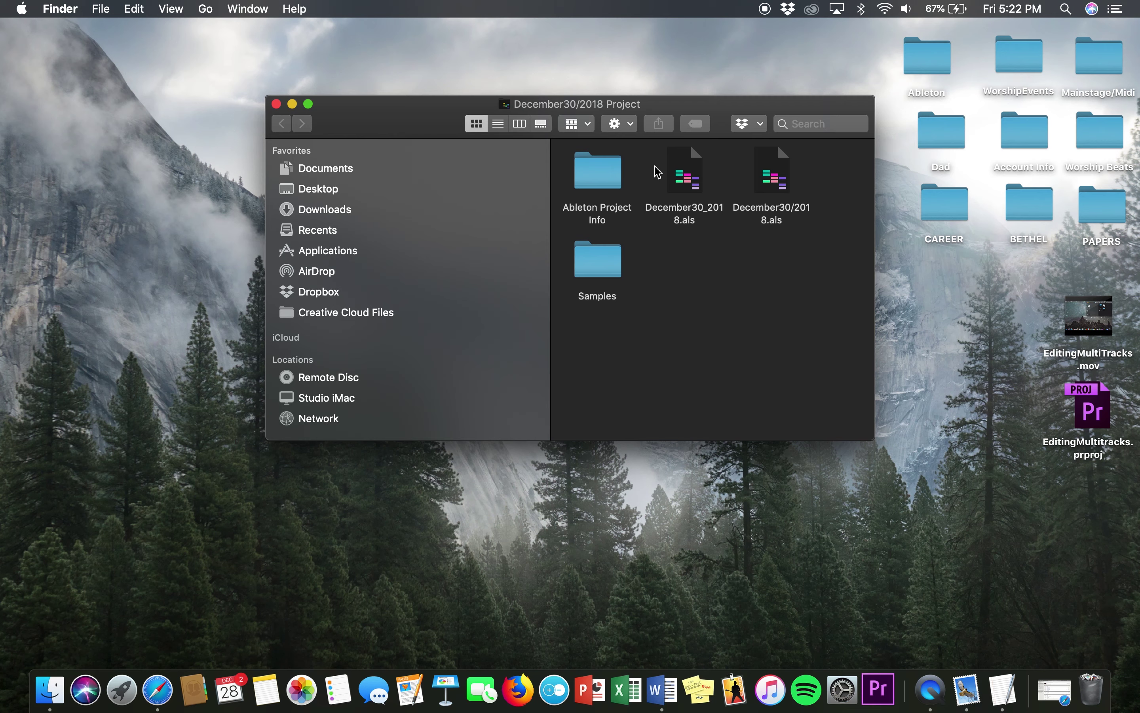
pyautogui.doubleClick(598, 277)
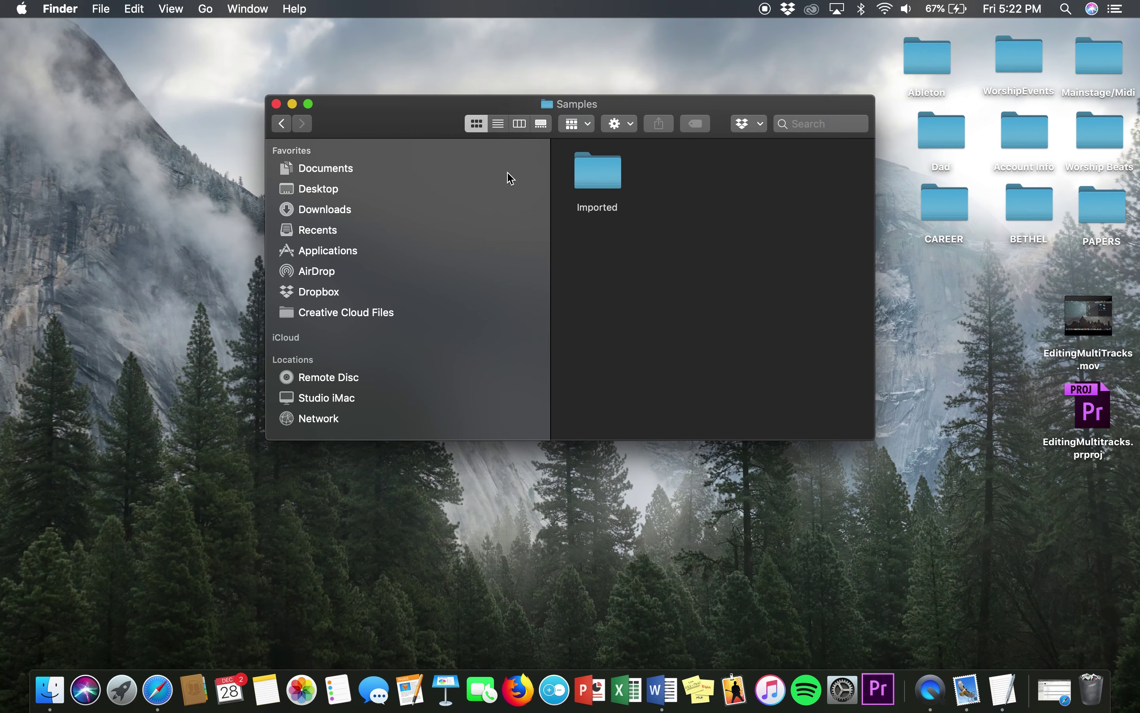
pyautogui.doubleClick(607, 175)
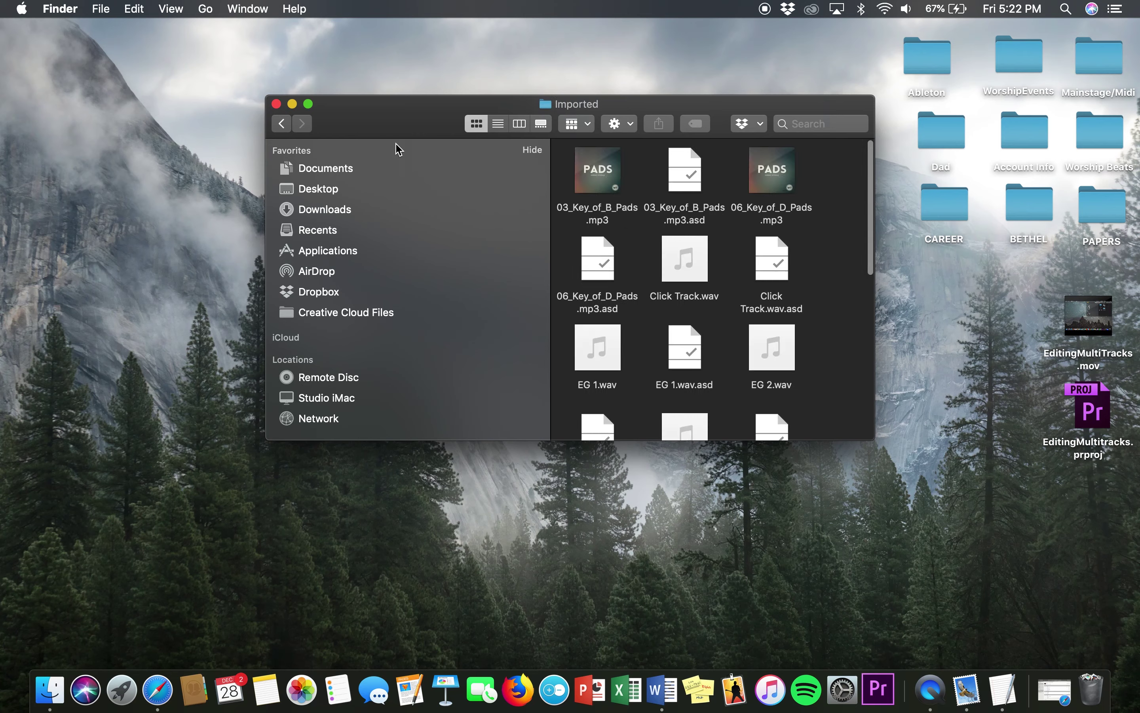
pyautogui.click(281, 123)
pyautogui.click(281, 124)
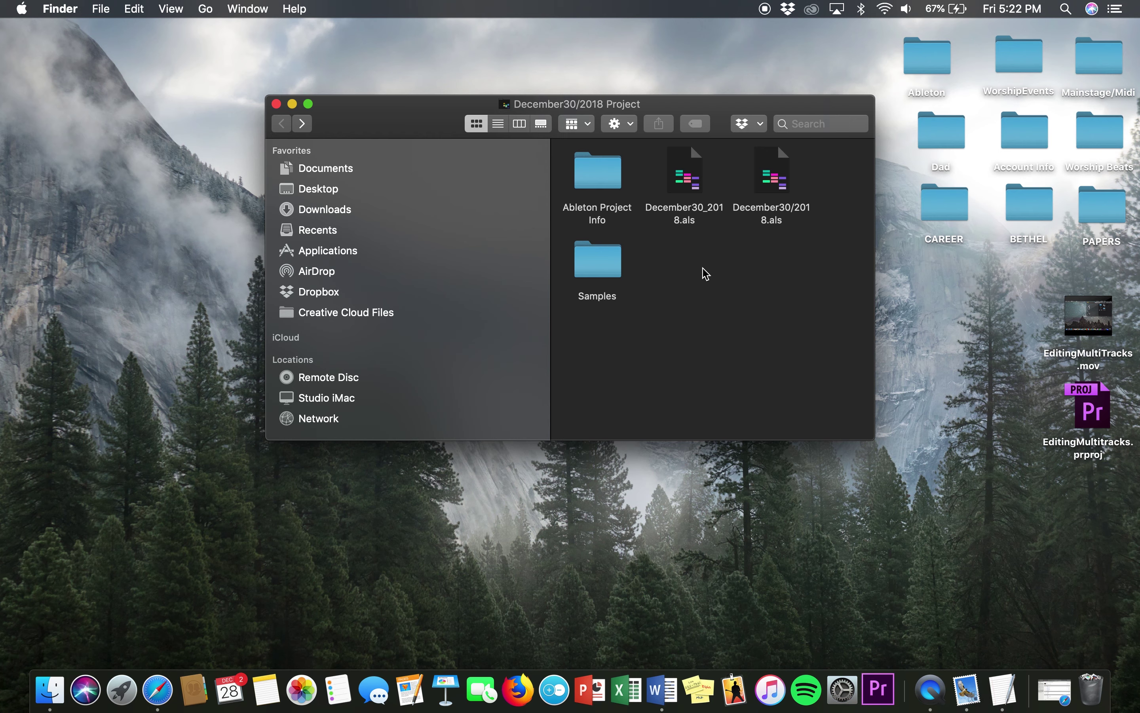
pyautogui.click(277, 105)
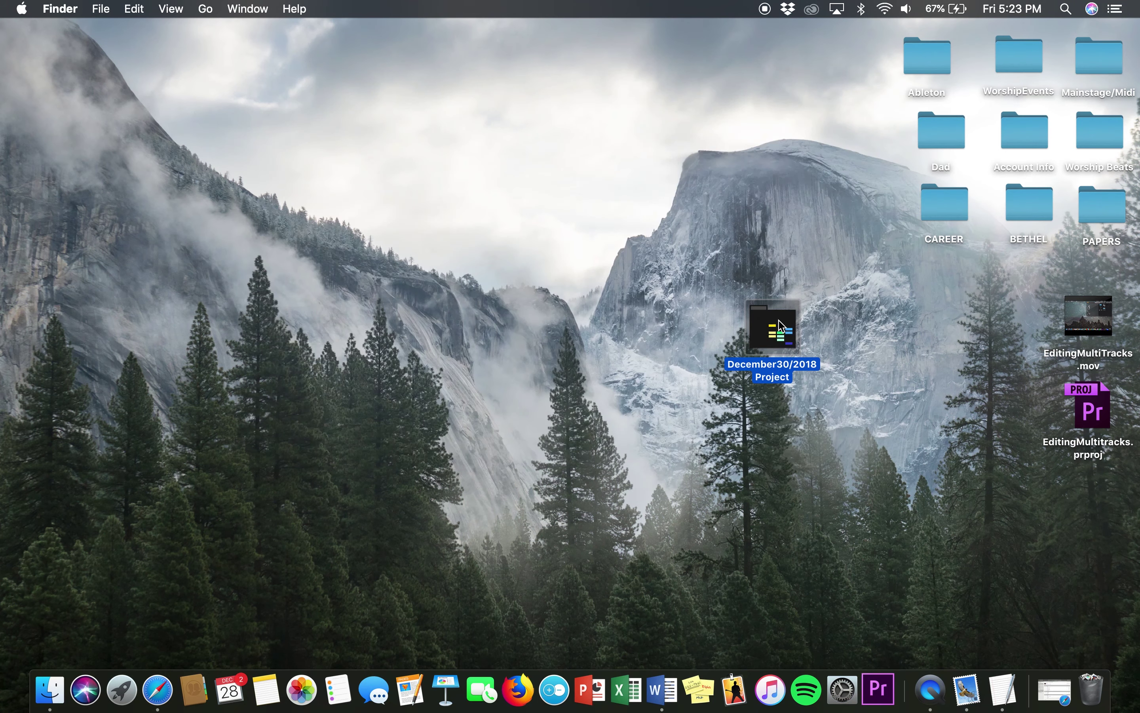
# - Reopen the December30/2018 Project folder to examine its set files and Samples folder, and close it
pyautogui.click(855, 408)
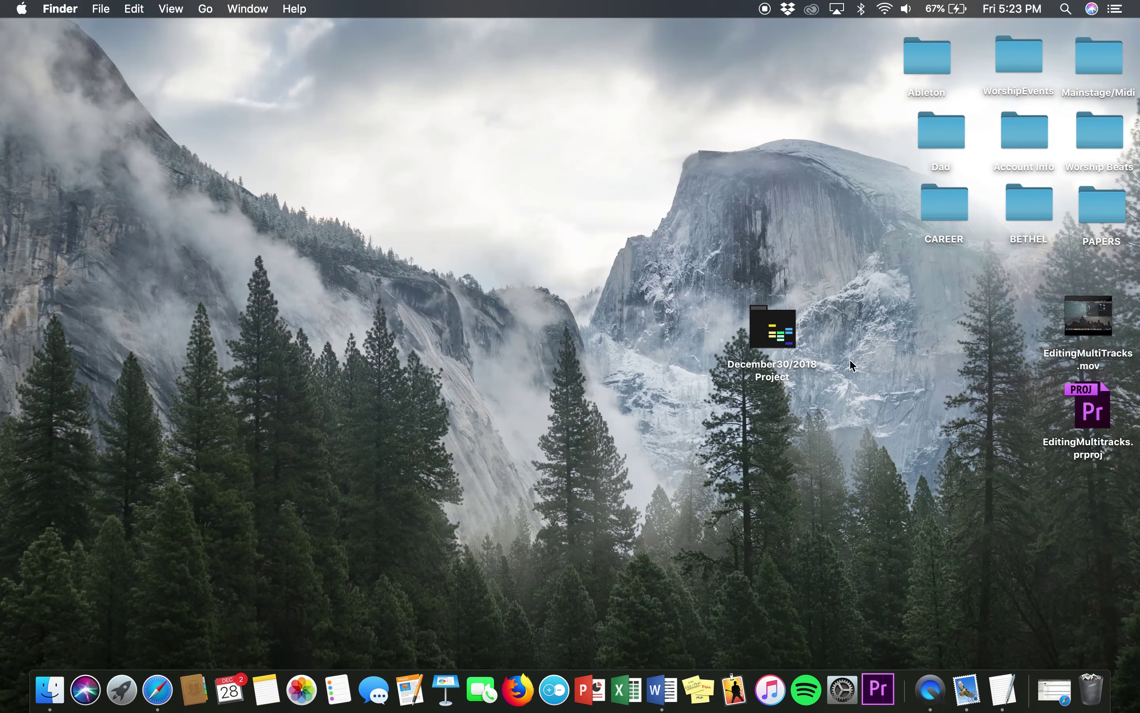
pyautogui.click(790, 338)
pyautogui.doubleClick(790, 338)
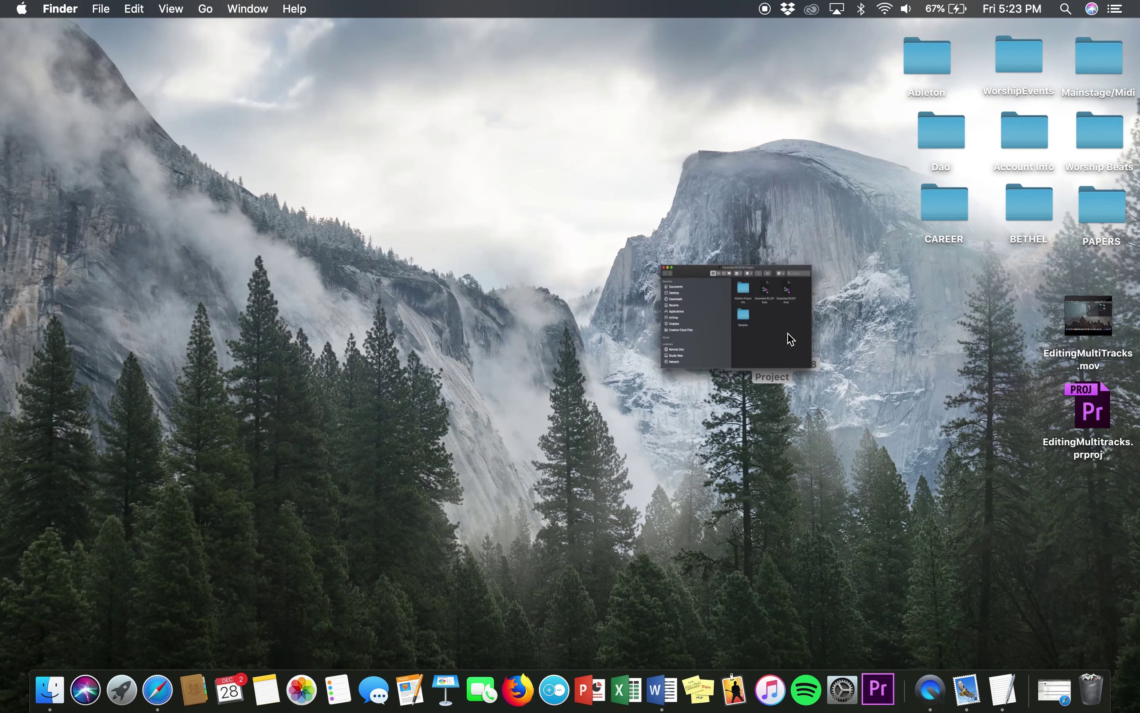
pyautogui.click(779, 198)
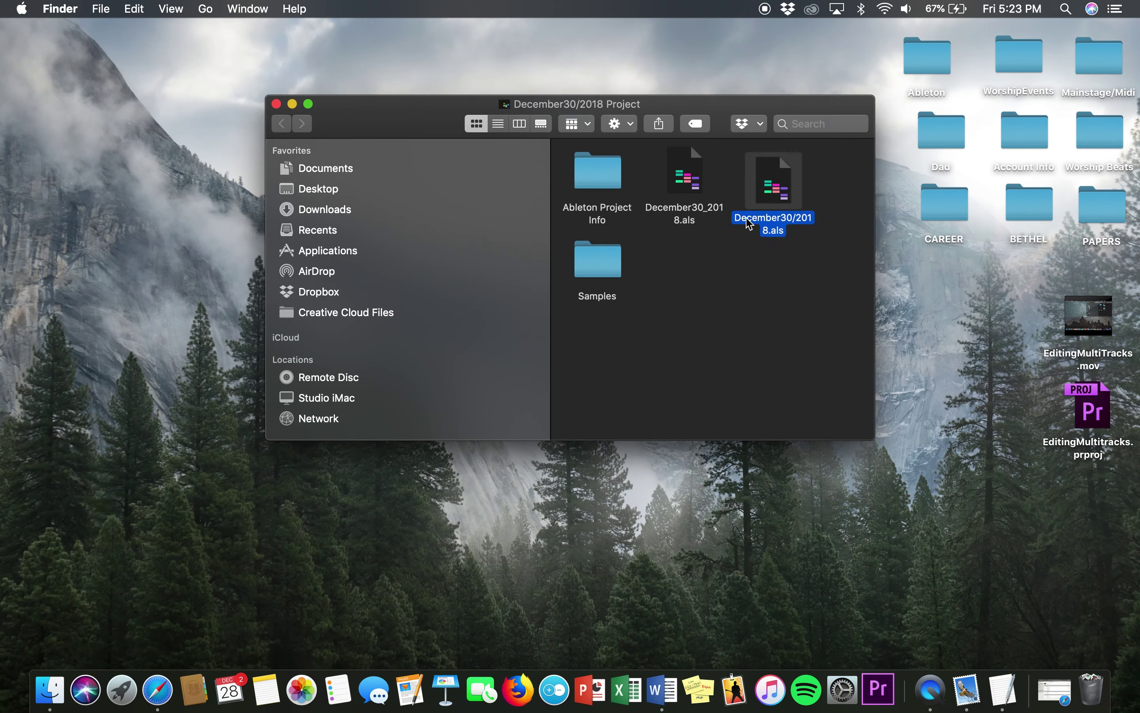
pyautogui.click(702, 248)
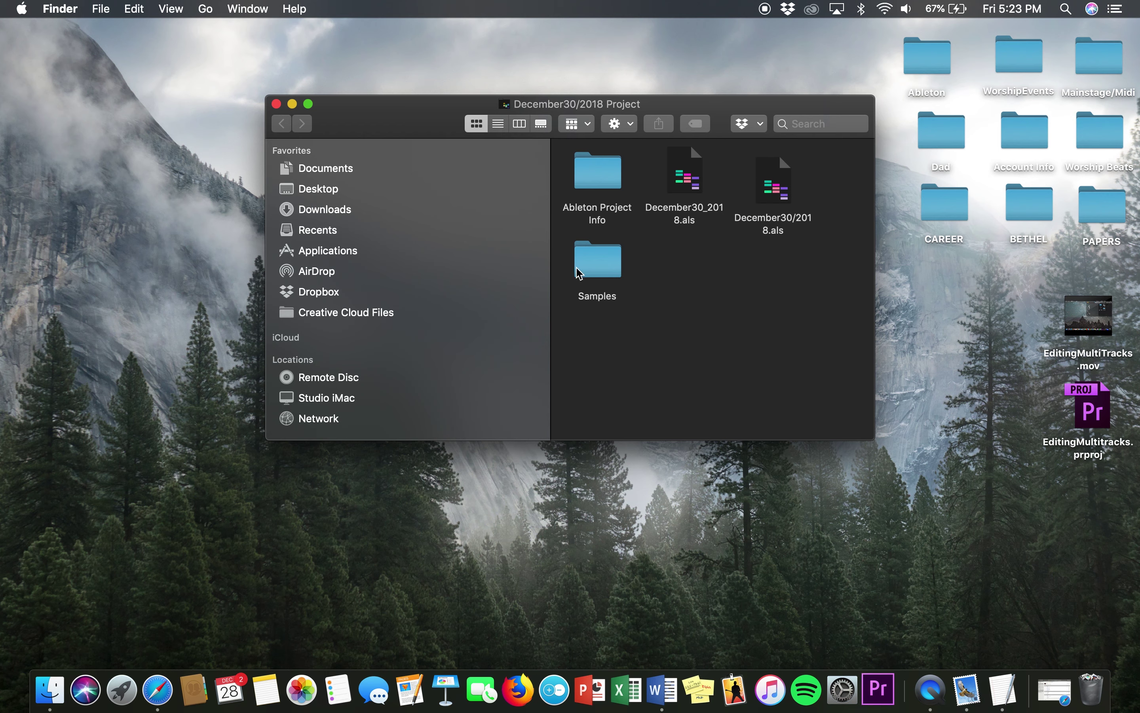
pyautogui.moveTo(780, 195); pyautogui.dragTo(782, 187)
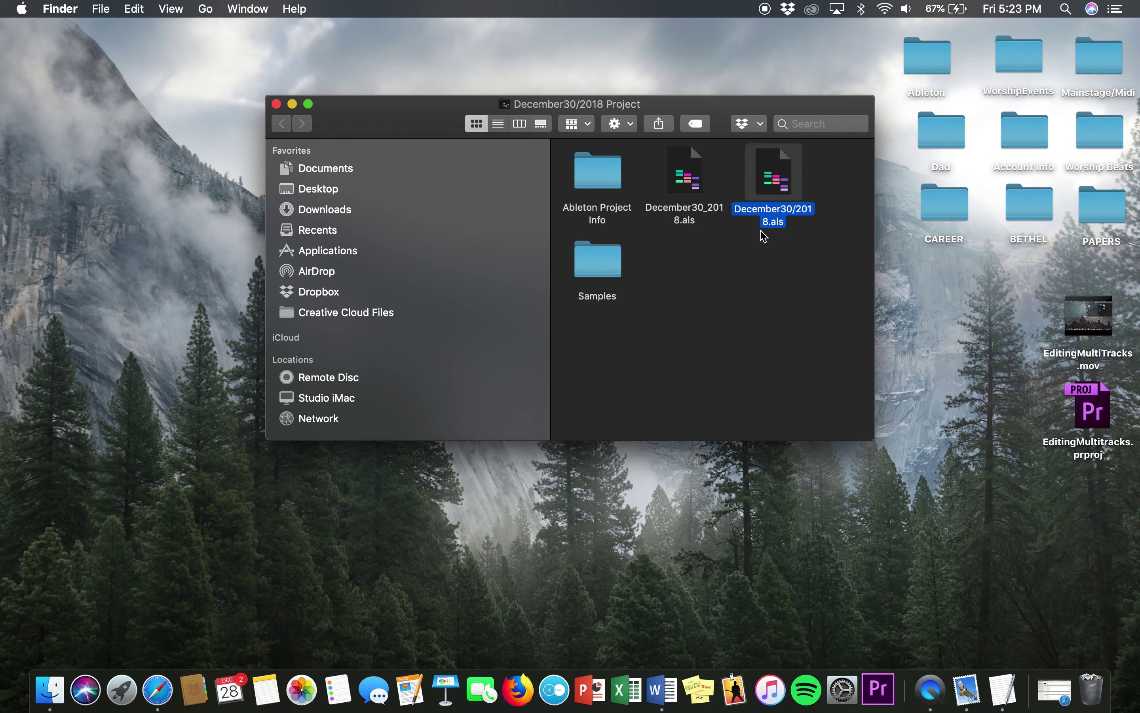
pyautogui.click(277, 104)
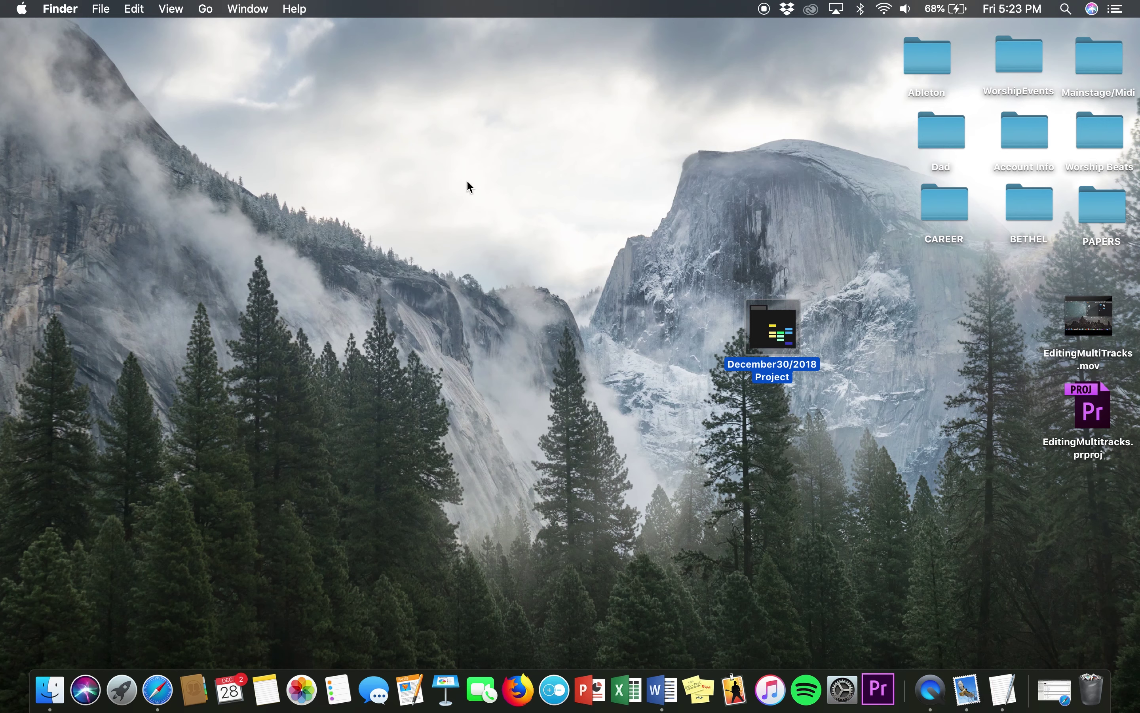
# - Compress the December30/2018 Project folder into a zip archive on the desktop
pyautogui.click(775, 334)
pyautogui.rightClick(775, 333)
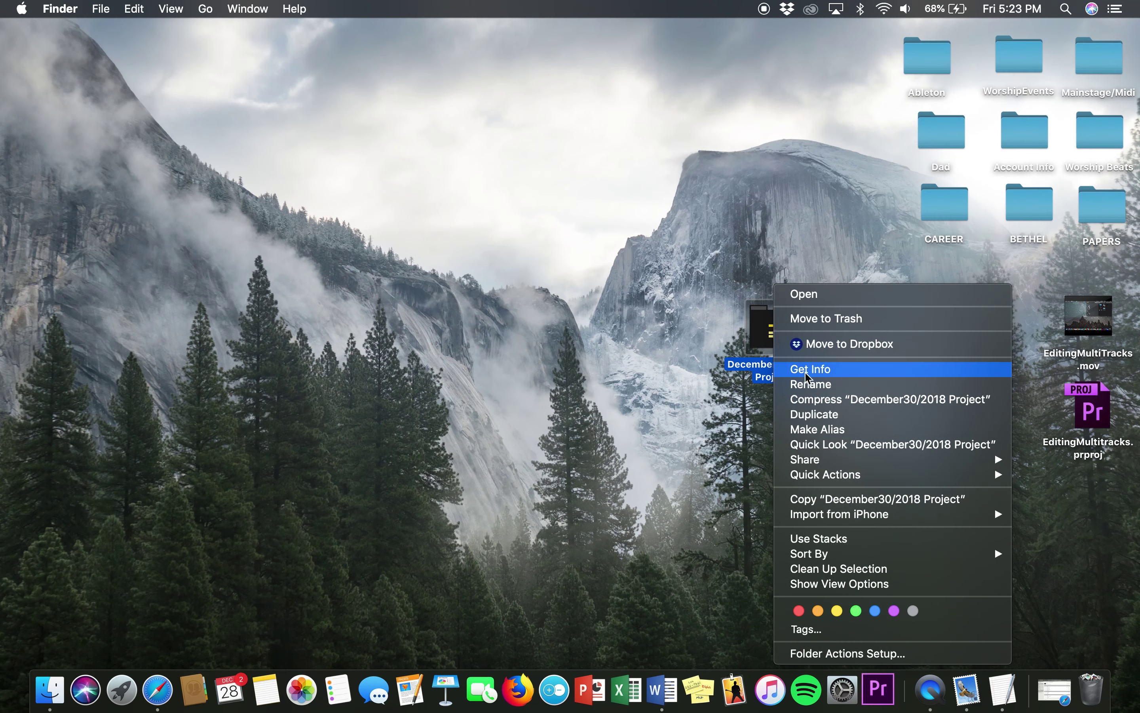
pyautogui.click(833, 402)
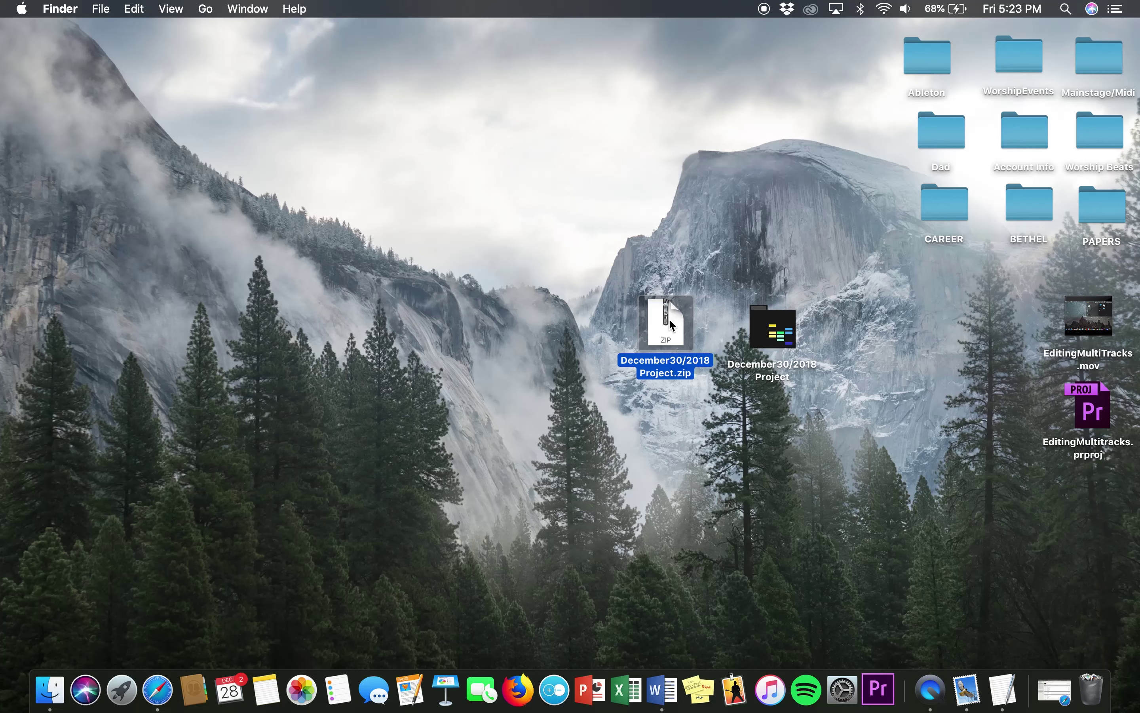
pyautogui.click(618, 300)
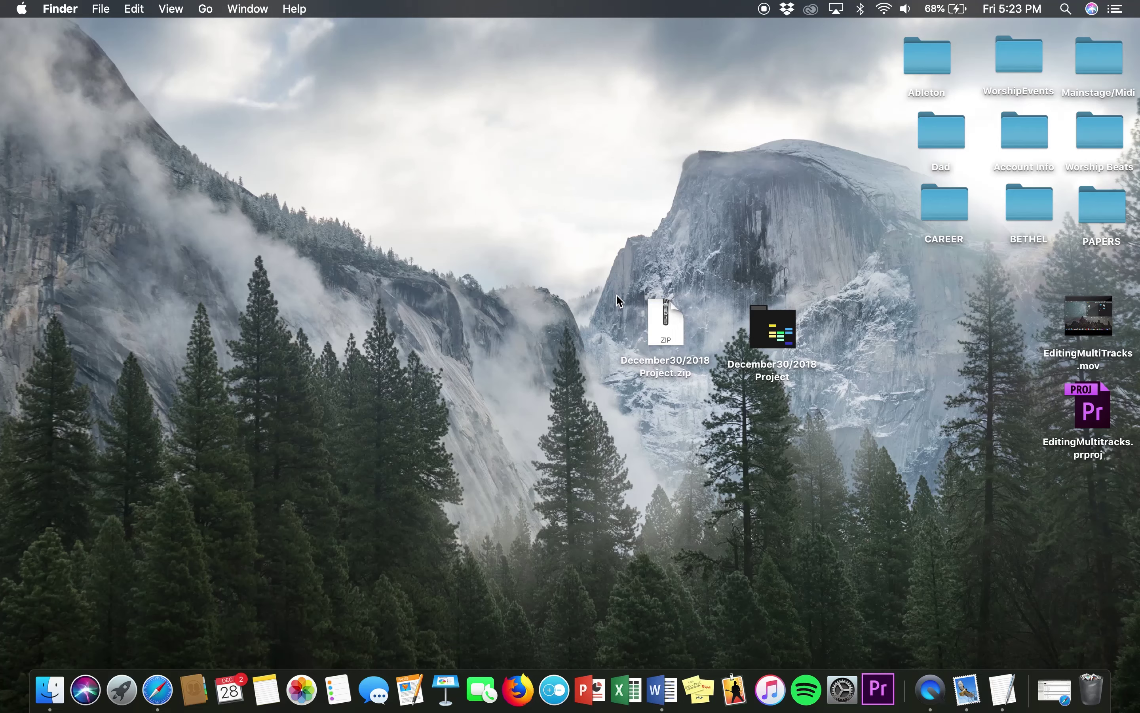